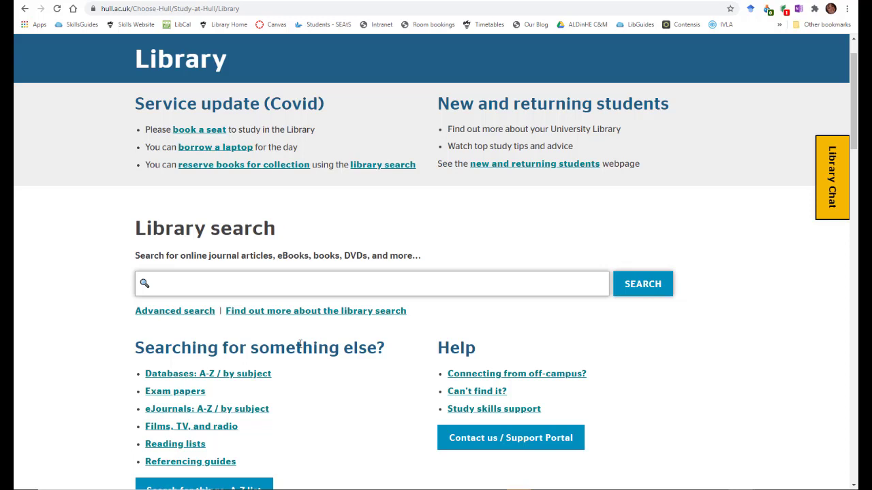
Search the university library for "visual literacy".
{"action": "left_click", "coordinate": [266, 284]}
{"action": "type", "text": "vi"}
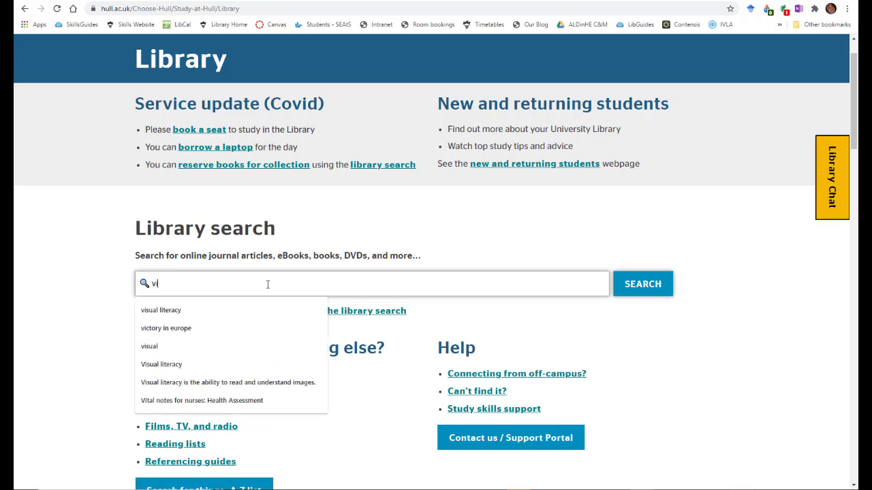
{"action": "type", "text": "sual literac"}
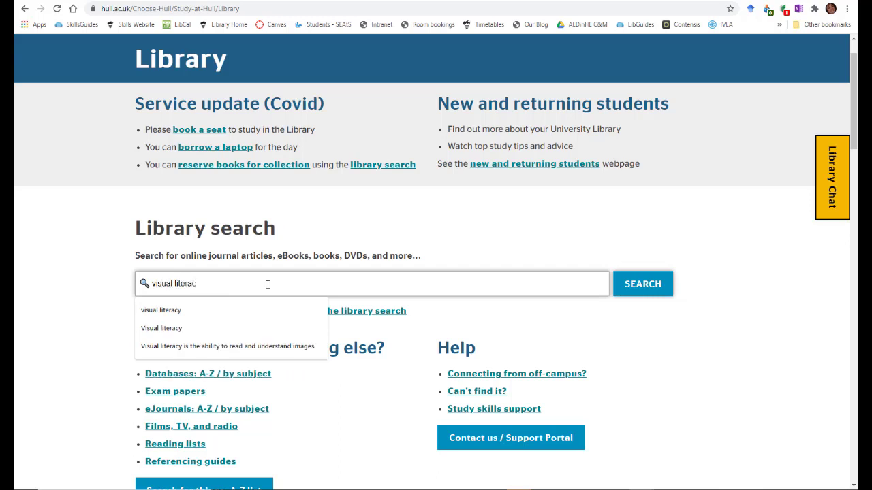
{"action": "type", "text": "y"}
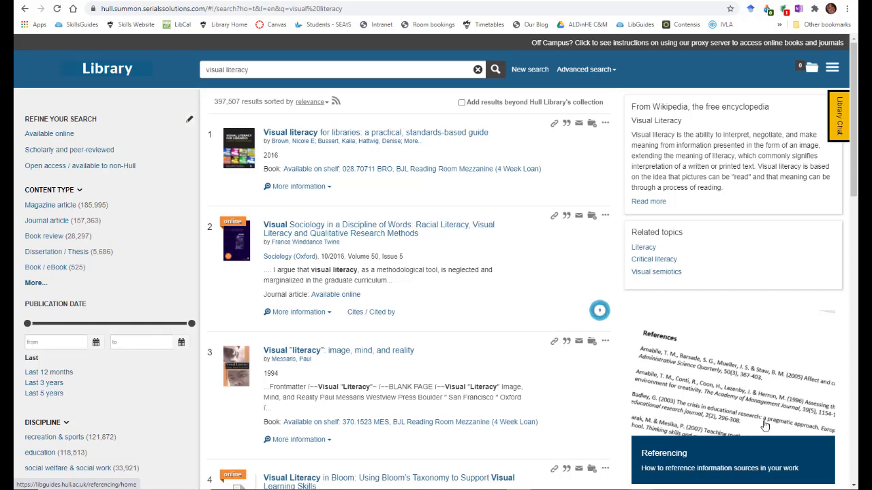
Save each of the first ten "visual literacy" search results to the temporary folder.
{"action": "left_click", "coordinate": [592, 125]}
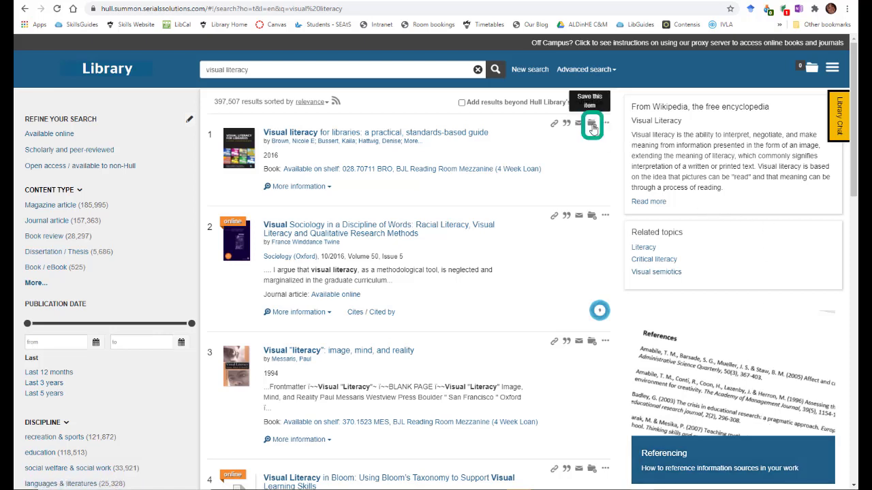
{"action": "left_click", "coordinate": [592, 215]}
{"action": "left_click", "coordinate": [591, 344]}
{"action": "scroll", "coordinate": [591, 354], "scroll_direction": "down", "scroll_amount": 2}
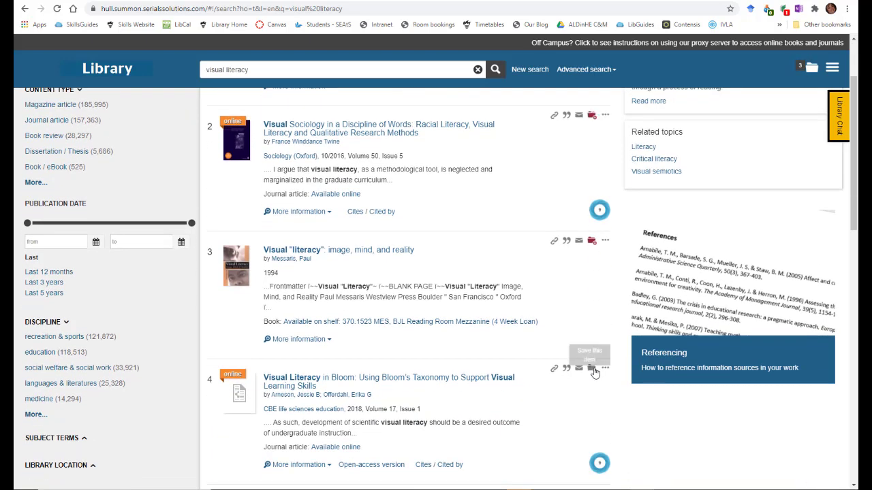
{"action": "left_click", "coordinate": [592, 368]}
{"action": "scroll", "coordinate": [596, 382], "scroll_direction": "down", "scroll_amount": 3}
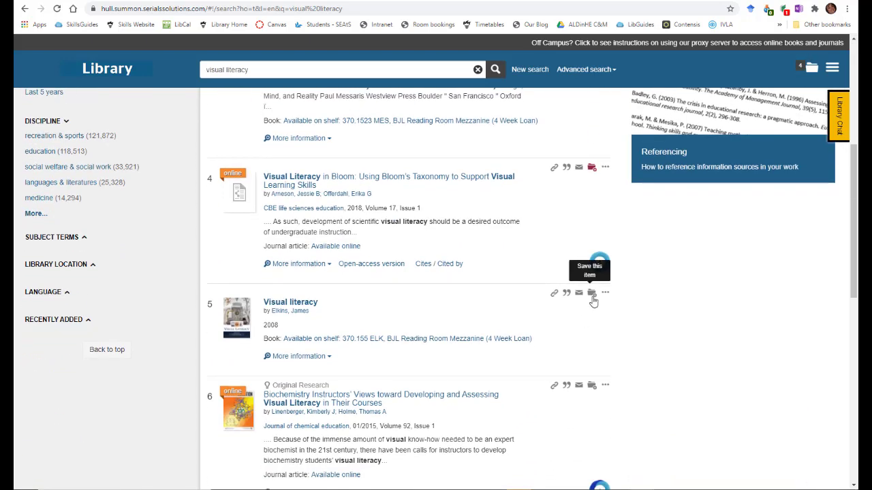
{"action": "left_click", "coordinate": [592, 293]}
{"action": "left_click", "coordinate": [592, 385]}
{"action": "scroll", "coordinate": [599, 387], "scroll_direction": "down", "scroll_amount": 3}
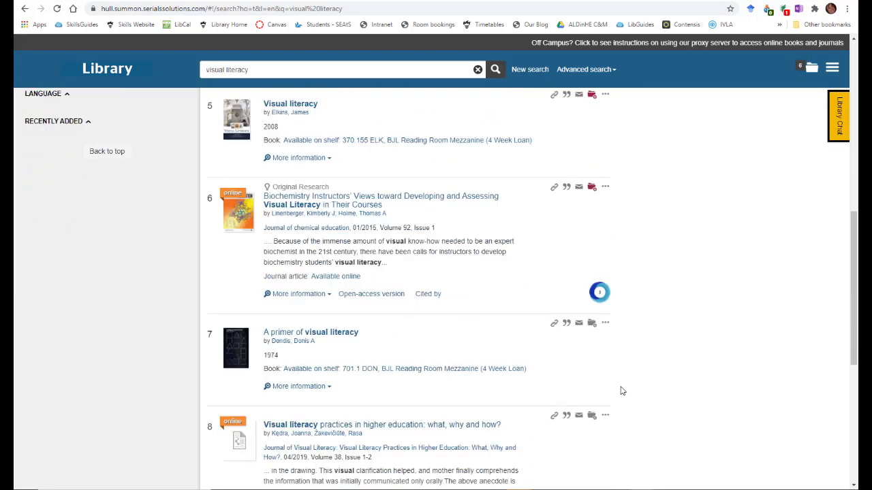
{"action": "left_click", "coordinate": [592, 320]}
{"action": "left_click", "coordinate": [592, 412]}
{"action": "scroll", "coordinate": [595, 412], "scroll_direction": "down", "scroll_amount": 3}
{"action": "left_click", "coordinate": [592, 350]}
{"action": "scroll", "coordinate": [603, 395], "scroll_direction": "down", "scroll_amount": 2}
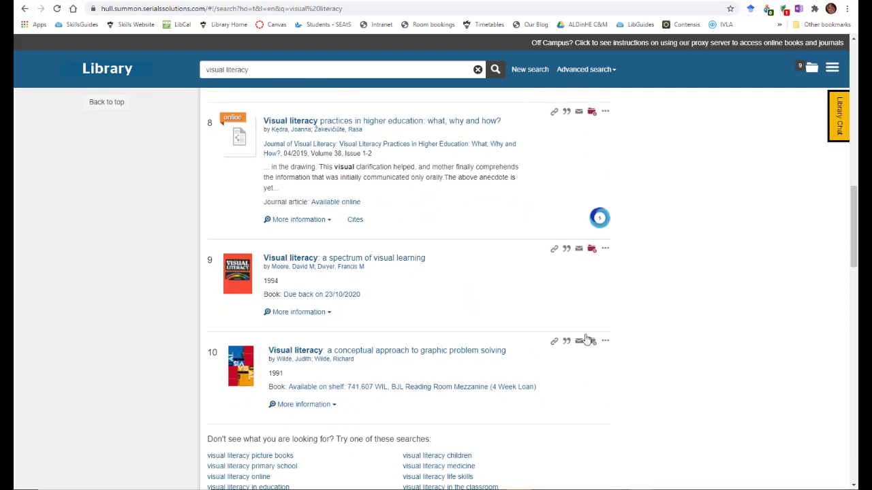
{"action": "left_click", "coordinate": [591, 341]}
Export the saved items from the temporary folder in EndNote format and import the downloaded RIS file into EndNote.
{"action": "left_click", "coordinate": [810, 69]}
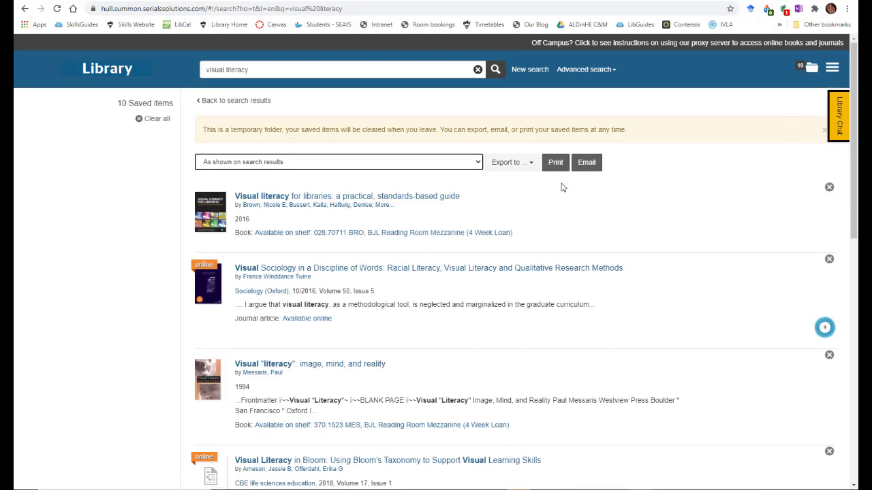
{"action": "left_click", "coordinate": [518, 169]}
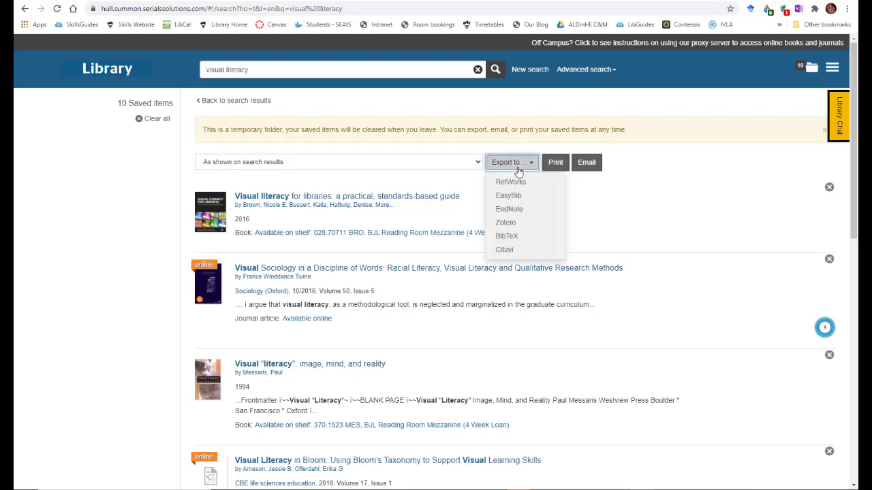
{"action": "left_click", "coordinate": [517, 209]}
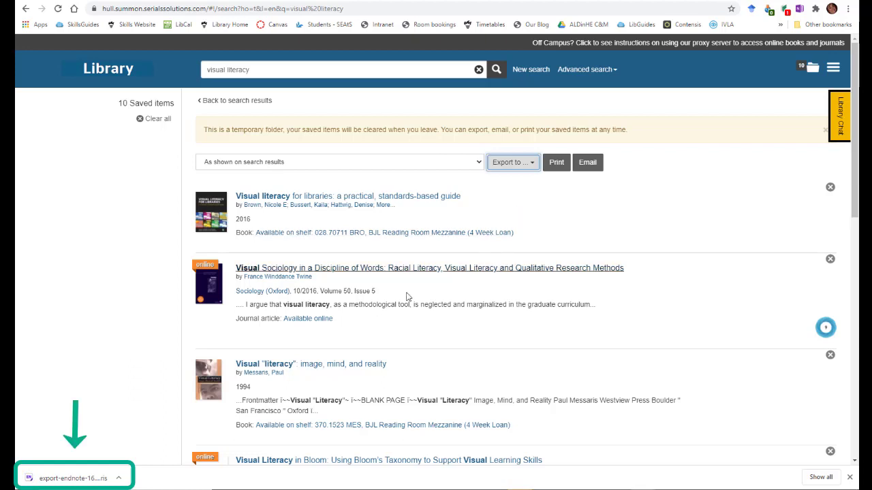
{"action": "left_click", "coordinate": [74, 479]}
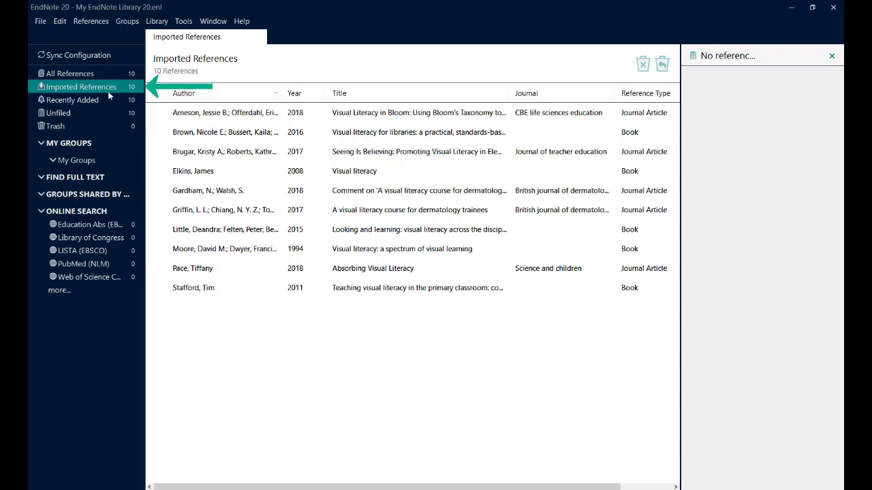
In the imported reference "Absorbing Visual Literacy", change the journal name to "Science and Children".
{"action": "left_click", "coordinate": [239, 232]}
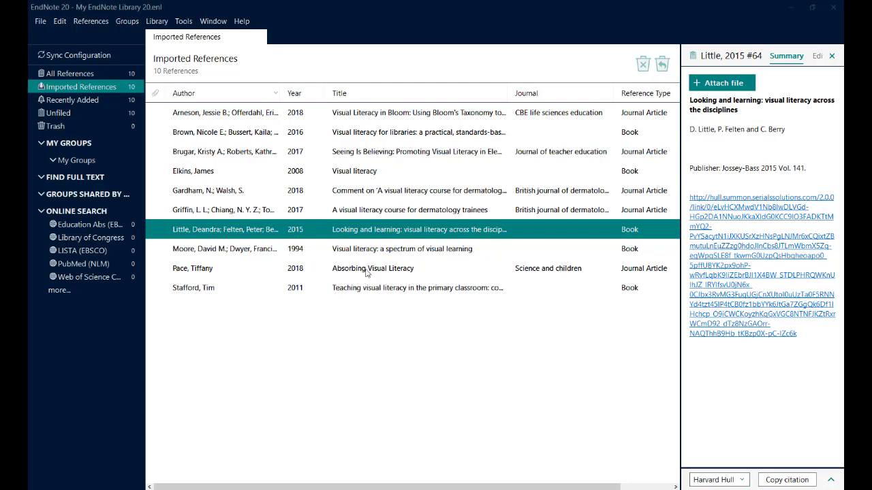
{"action": "left_click", "coordinate": [366, 273]}
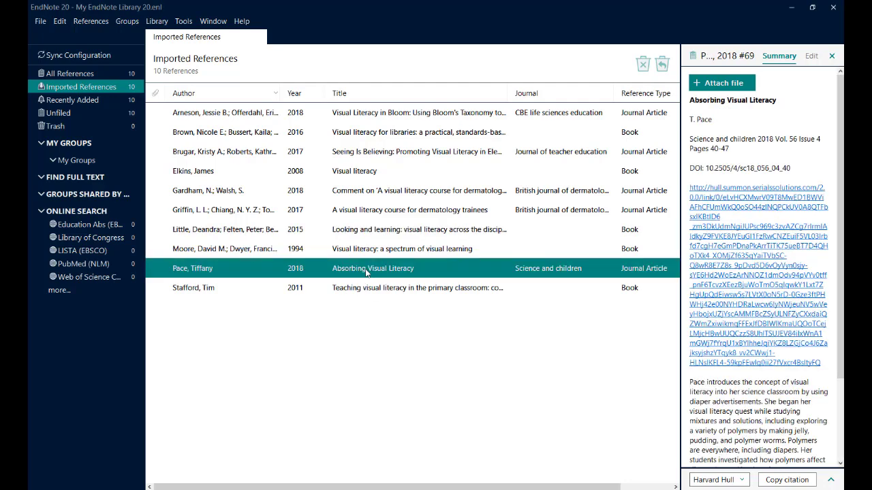
{"action": "left_click", "coordinate": [812, 57]}
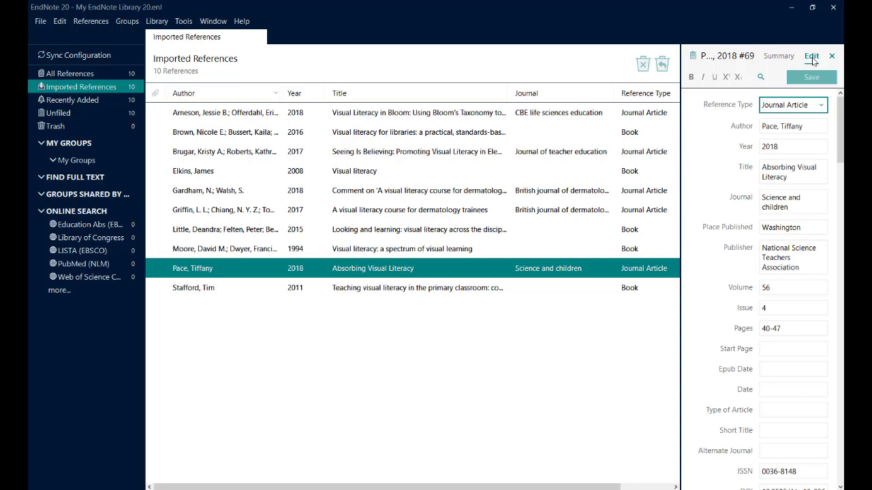
{"action": "left_click", "coordinate": [764, 208]}
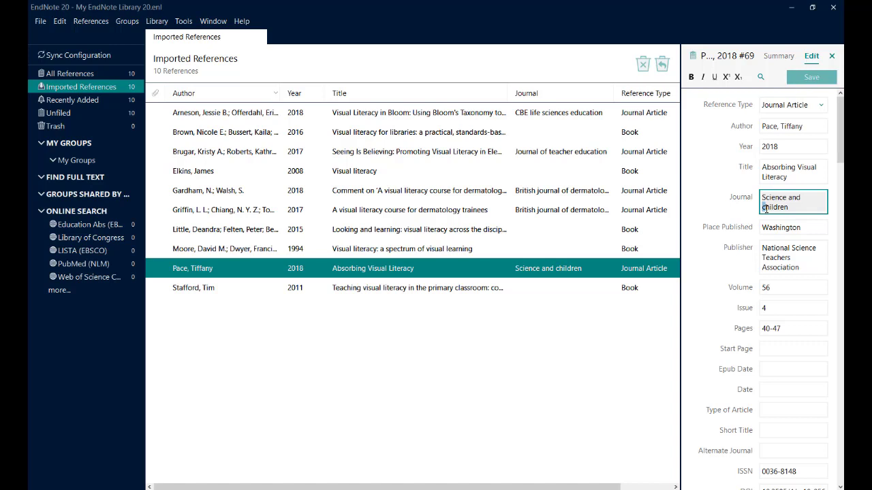
{"action": "type", "text": "C"}
Put the article title "Absorbing Visual Literacy" into sentence case and save the reference.
{"action": "left_click", "coordinate": [801, 171]}
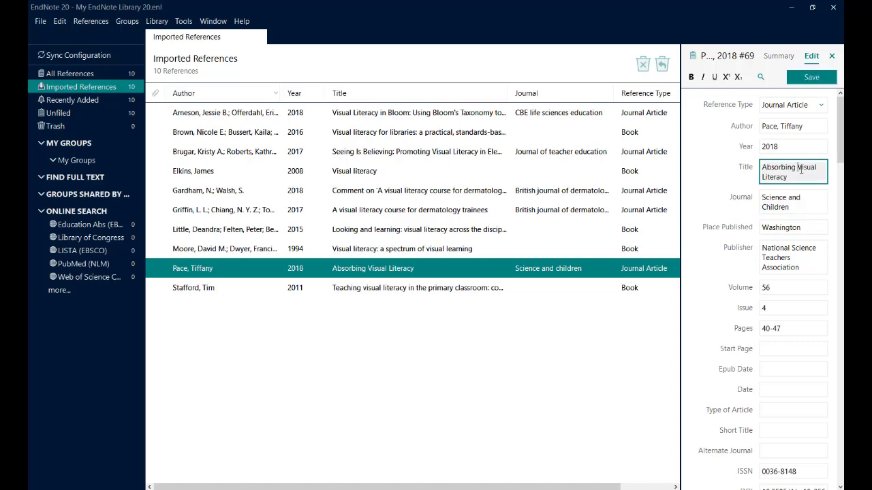
{"action": "key", "text": "shift+Left"}
{"action": "type", "text": "v"}
{"action": "left_click", "coordinate": [762, 176]}
{"action": "left_click", "coordinate": [817, 77]}
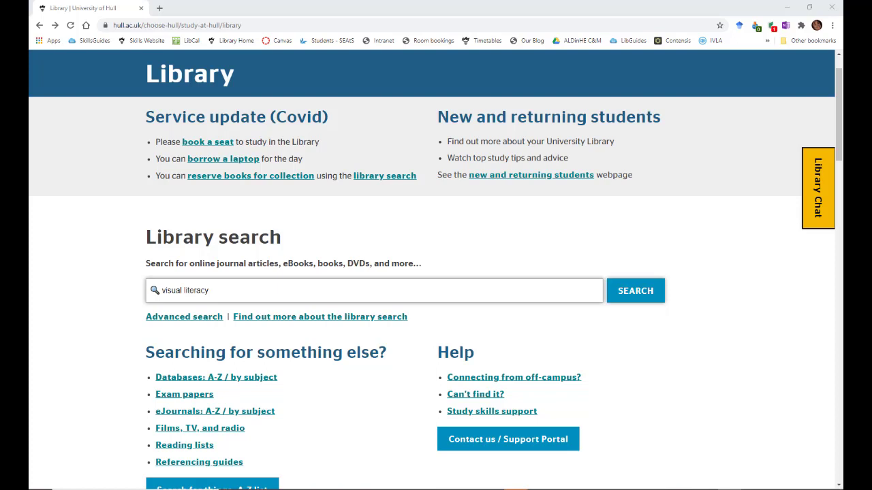
From the library website's Education, Childhood Studies databases, open Education Research Complete and sign on with the filled-in university account.
{"action": "left_click", "coordinate": [252, 380]}
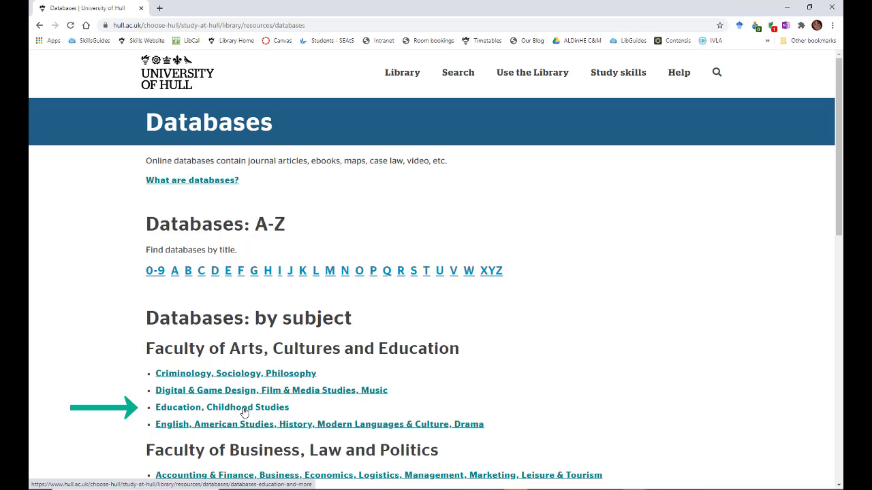
{"action": "left_click", "coordinate": [243, 409]}
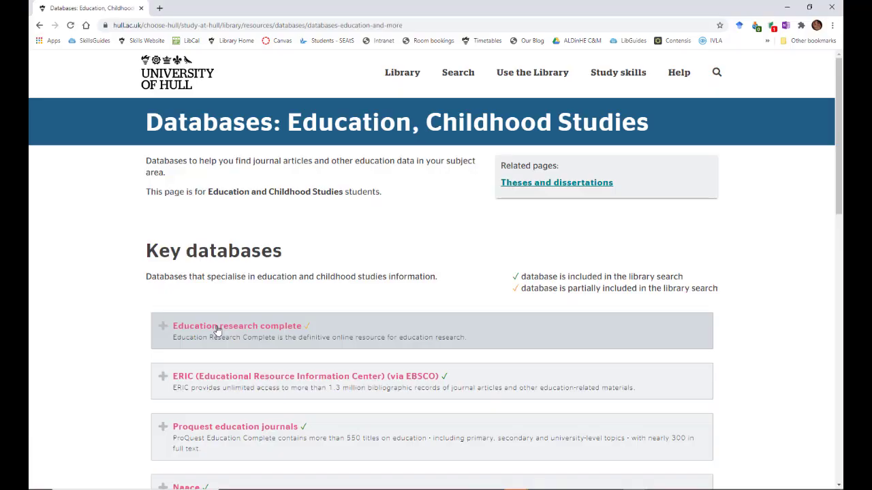
{"action": "left_click", "coordinate": [218, 330]}
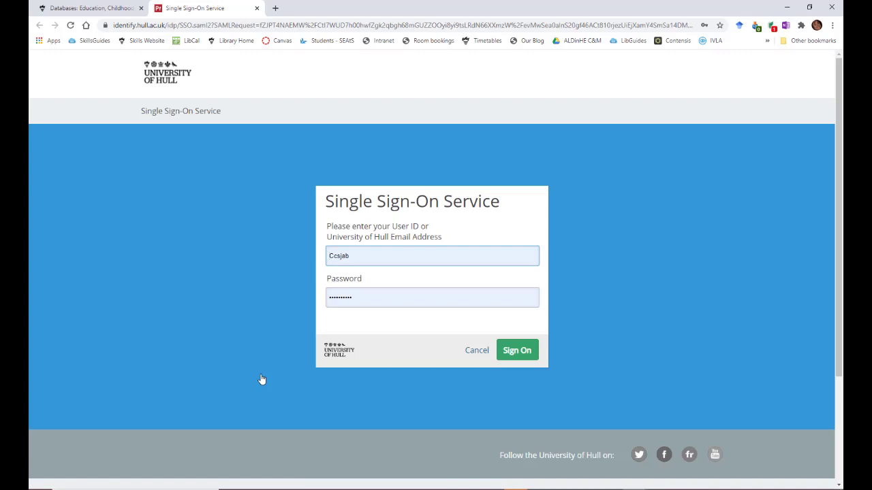
{"action": "left_click", "coordinate": [525, 353]}
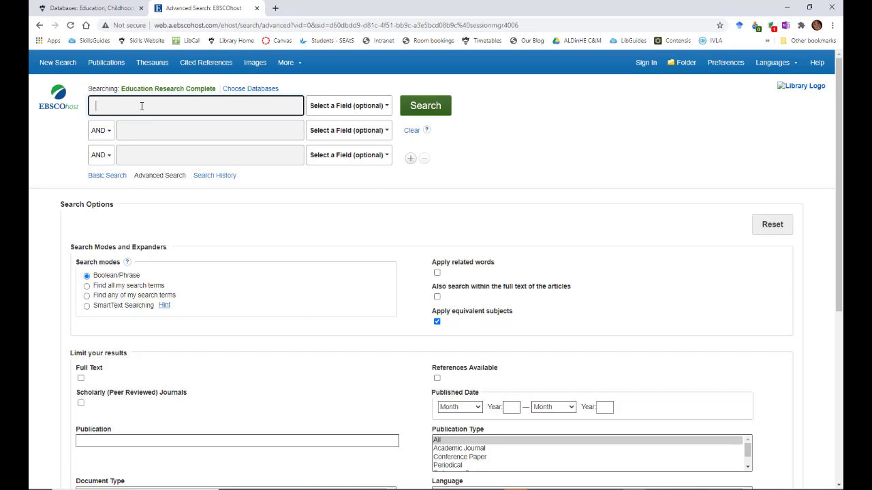
Search Education Research Complete for the exact phrase "visual literacy" in quotation marks.
{"action": "type", "text": "\"visual literacy"}
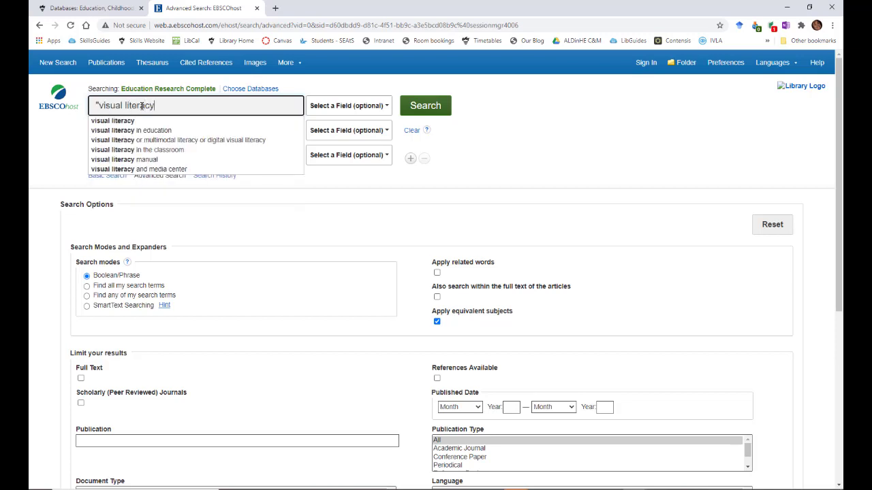
{"action": "type", "text": "\""}
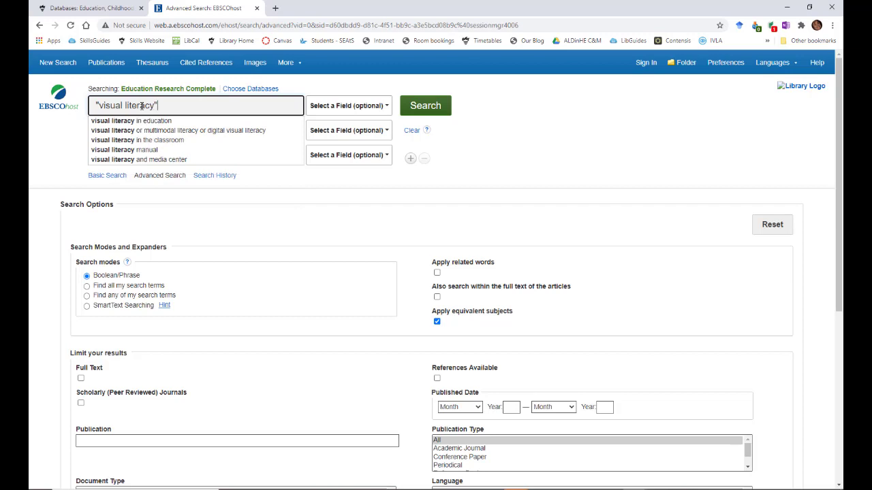
{"action": "left_click", "coordinate": [422, 109]}
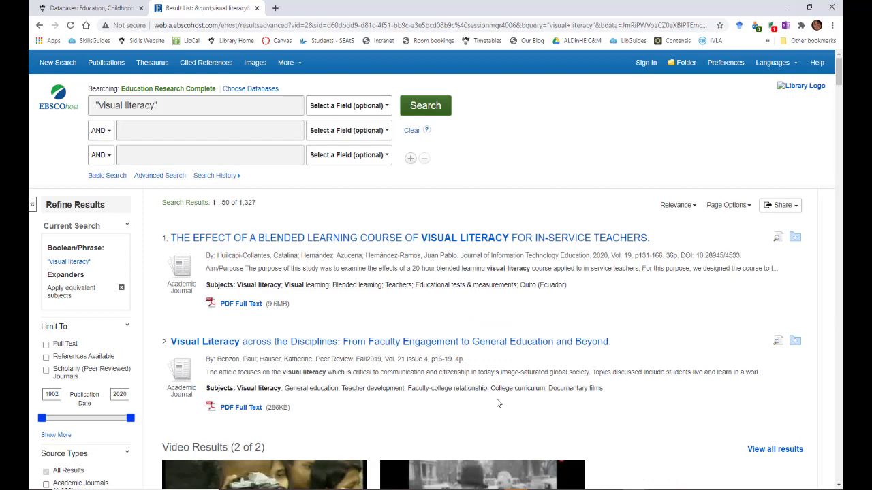
Add the first two articles to the folder individually, then add all results 1-50 on the page.
{"action": "left_click", "coordinate": [795, 239]}
{"action": "left_click", "coordinate": [709, 360]}
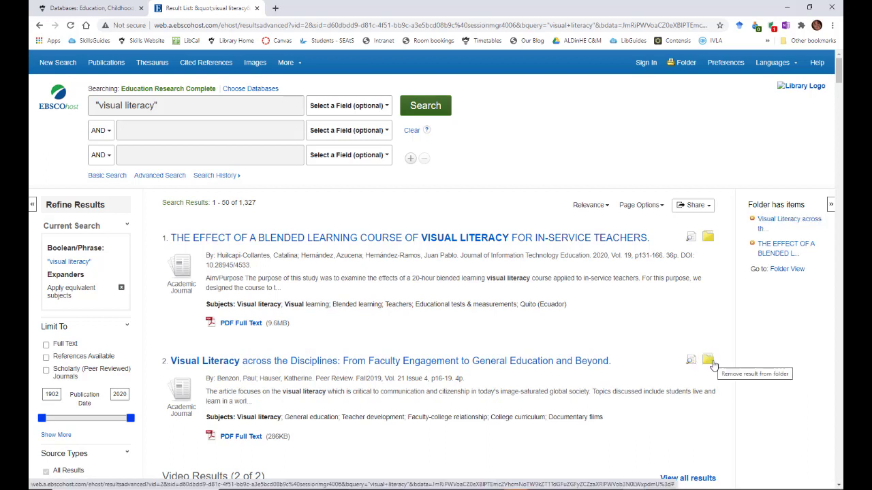
{"action": "left_click", "coordinate": [715, 215]}
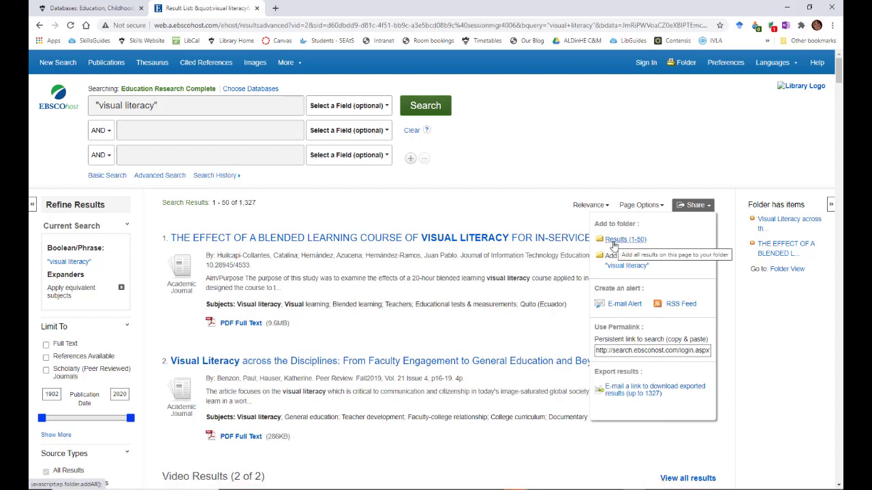
{"action": "left_click", "coordinate": [614, 241]}
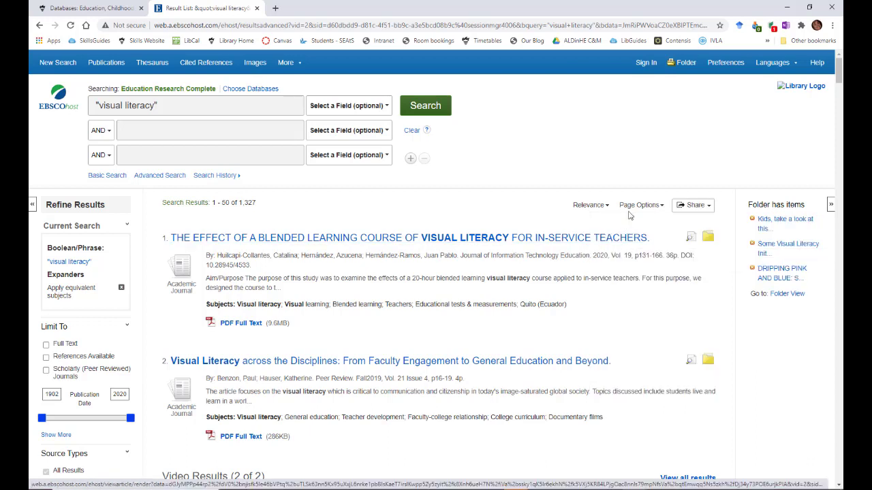
Export the folder's articles as a direct export in RIS format and import the downloaded delivery (7).ris into EndNote.
{"action": "left_click", "coordinate": [684, 63]}
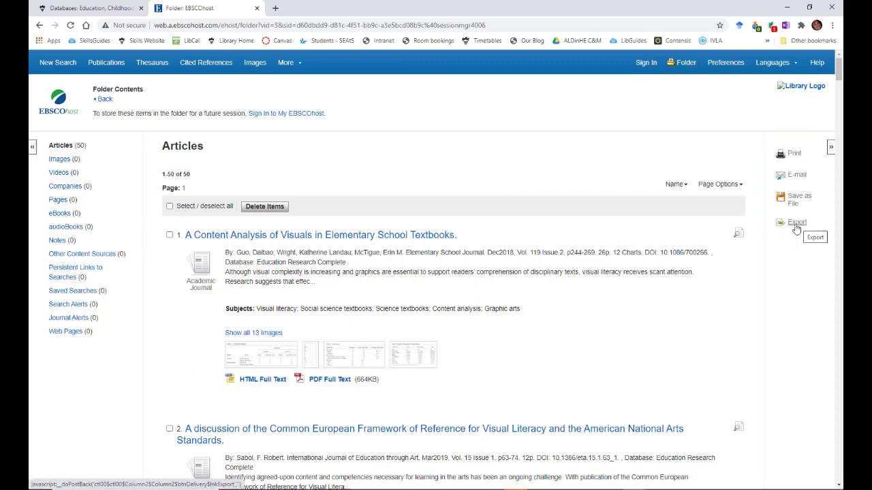
{"action": "left_click", "coordinate": [796, 229]}
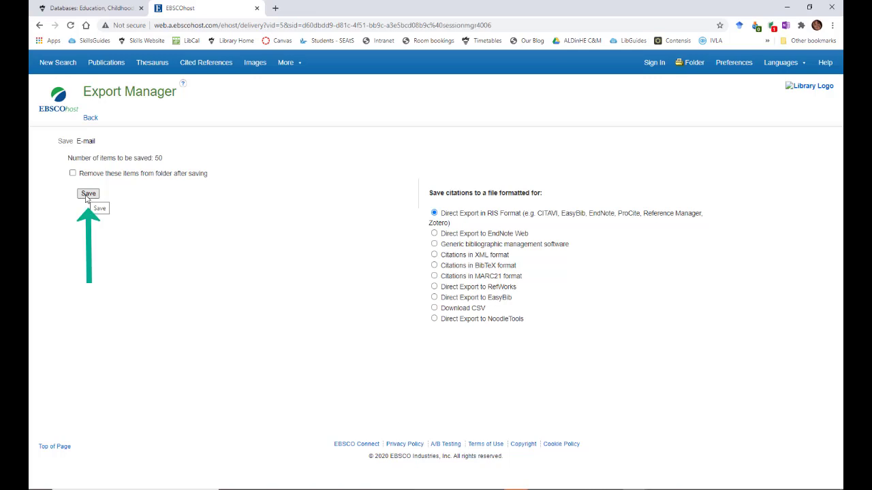
{"action": "left_click", "coordinate": [86, 197]}
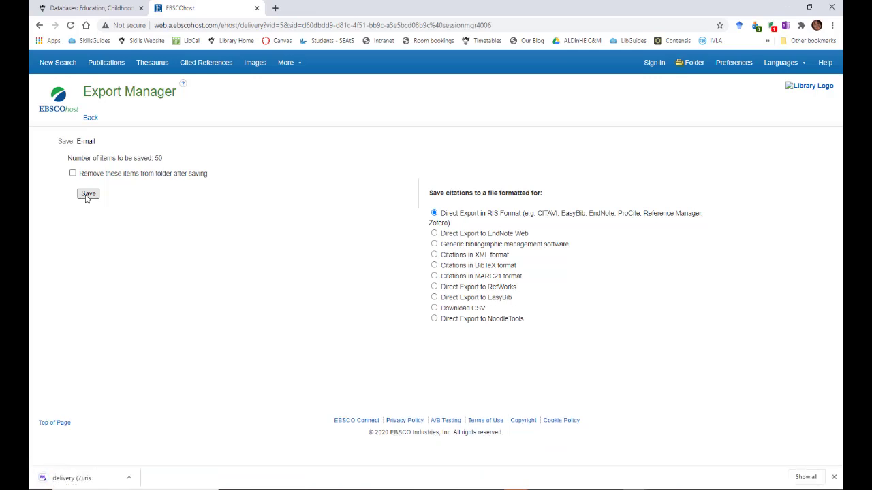
{"action": "left_click", "coordinate": [75, 479]}
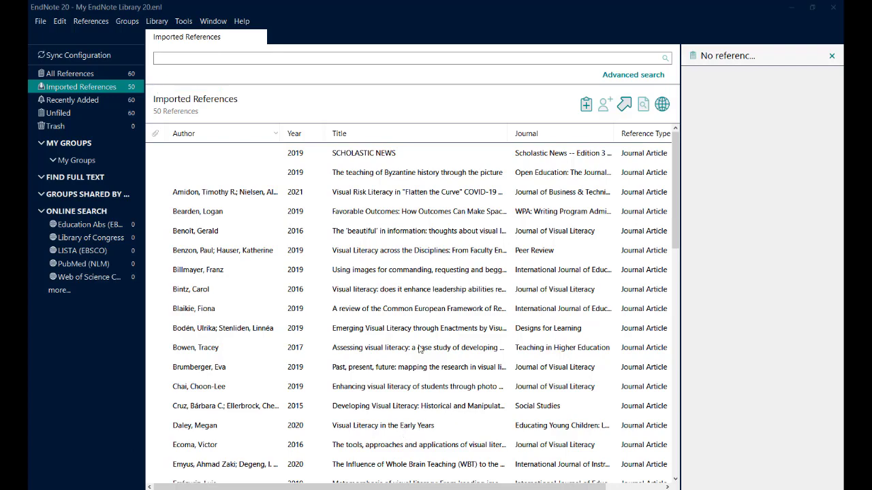
Browse the newly imported references and view the summary of "THE EFFECT OF A BLENDED LEARNING COURSE OF VISUAL LITERACY FOR IN-SERVICE TEACHERS".
{"action": "scroll", "coordinate": [418, 358], "scroll_direction": "down", "scroll_amount": 3}
{"action": "scroll", "coordinate": [419, 358], "scroll_direction": "down", "scroll_amount": 5}
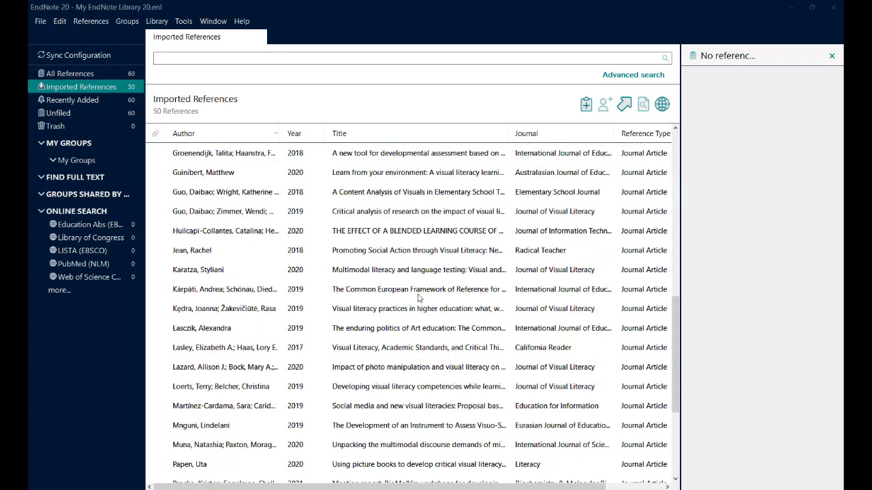
{"action": "left_click", "coordinate": [403, 231]}
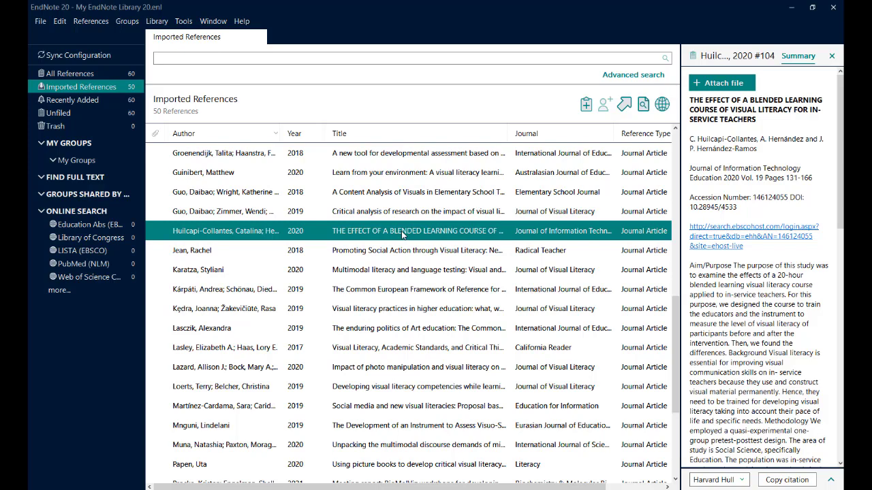
{"action": "scroll", "coordinate": [218, 235], "scroll_direction": "up", "scroll_amount": 8}
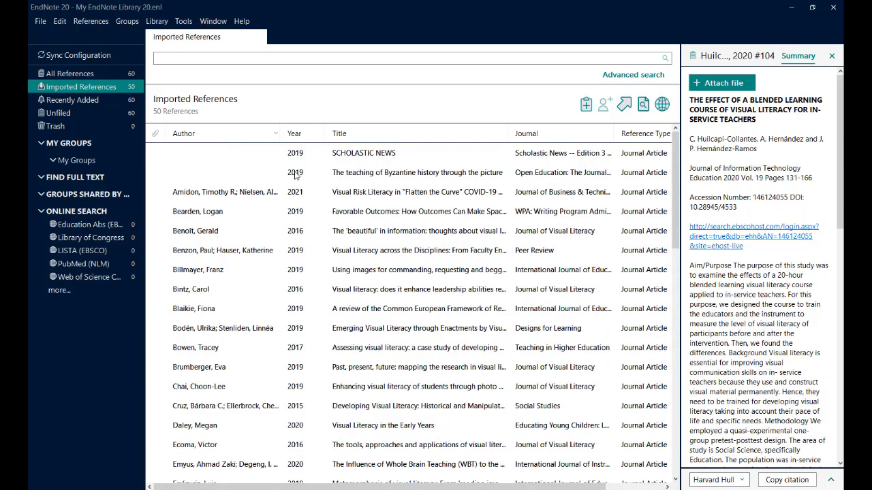
View the summaries of the two imported references without authors, "The teaching of Byzantine history through the picture" and "SCHOLASTIC NEWS".
{"action": "left_click", "coordinate": [295, 175]}
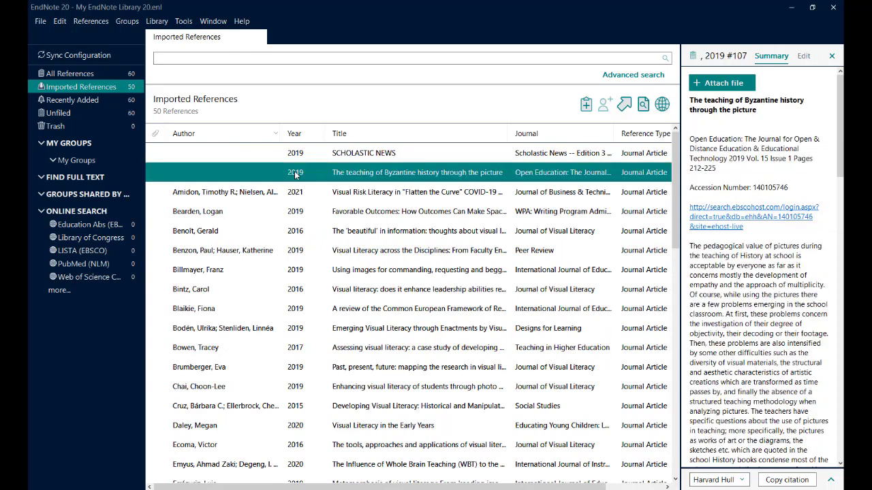
{"action": "left_click", "coordinate": [307, 160]}
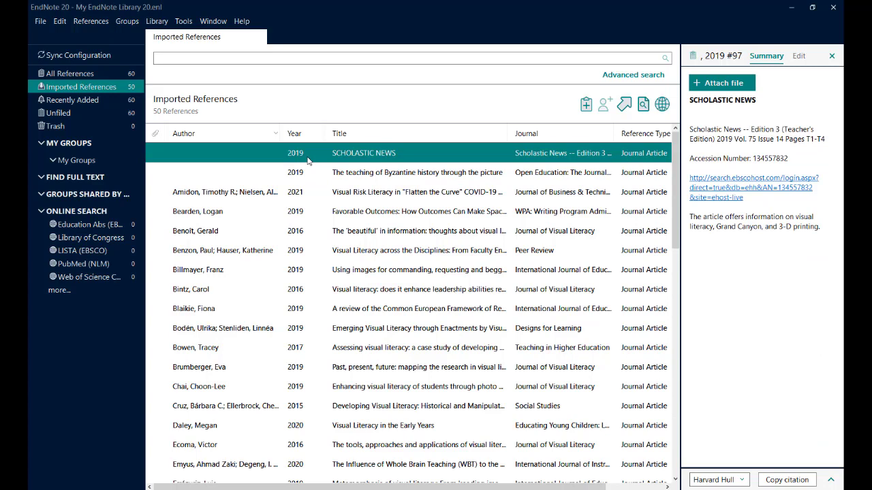
{"action": "left_click", "coordinate": [295, 175]}
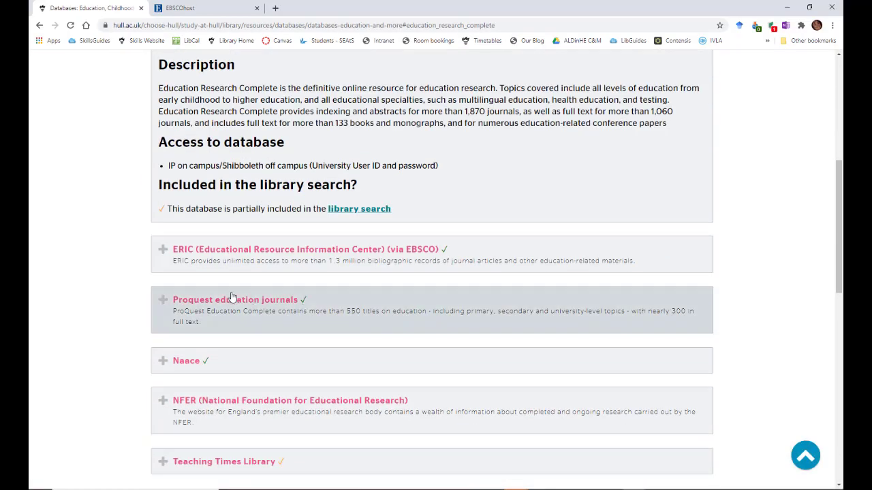
Switch to the browser, connect to Proquest education journals from the library's database list and search for the exact phrase "visual literacy".
{"action": "left_click", "coordinate": [214, 305]}
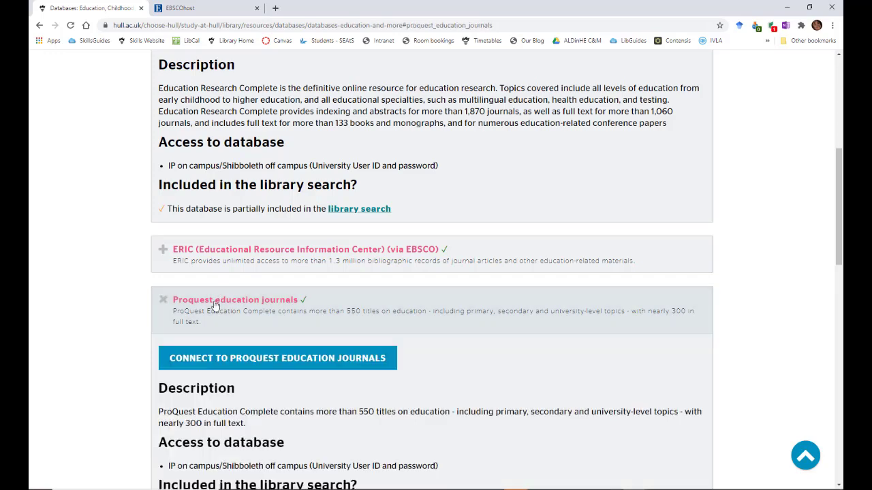
{"action": "left_click", "coordinate": [277, 370]}
{"action": "type", "text": "\"voi"}
{"action": "key", "text": "BackSpace"}
{"action": "key", "text": "BackSpace"}
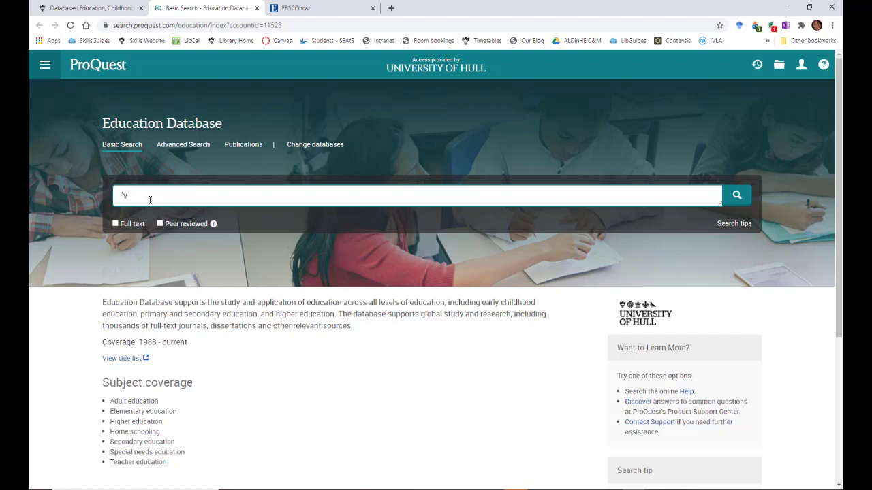
{"action": "type", "text": "isual literacy\""}
{"action": "left_click", "coordinate": [737, 196]}
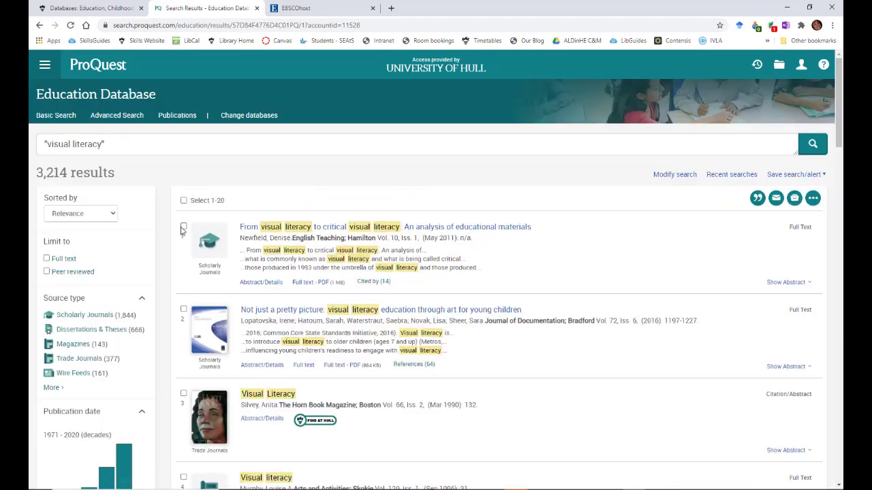
Select the first three search results individually, then select all results 1-20 on the page.
{"action": "left_click", "coordinate": [183, 225]}
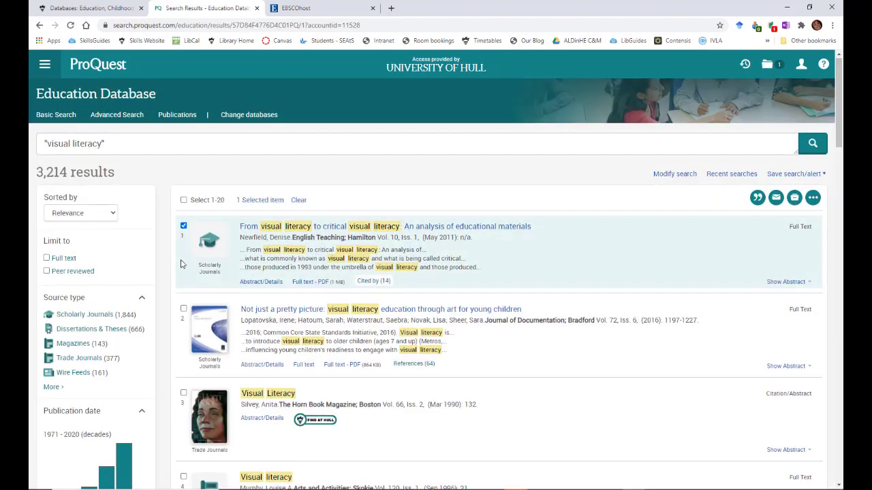
{"action": "left_click", "coordinate": [183, 308]}
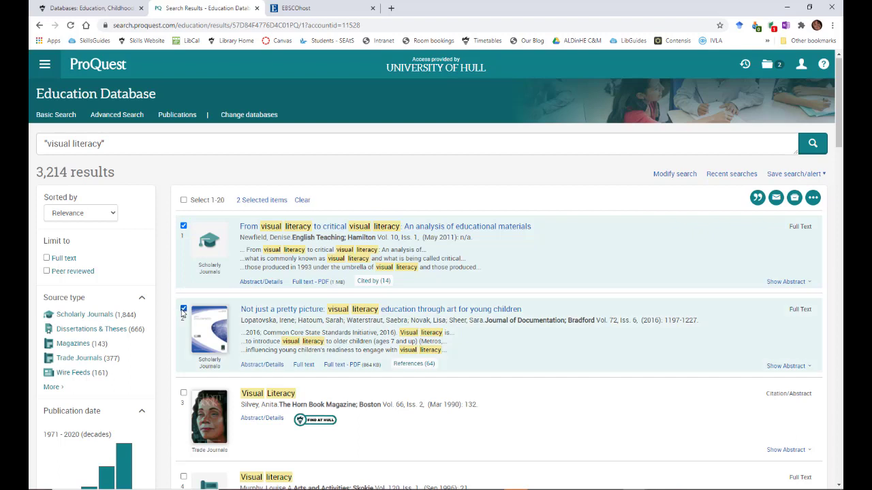
{"action": "left_click", "coordinate": [183, 394]}
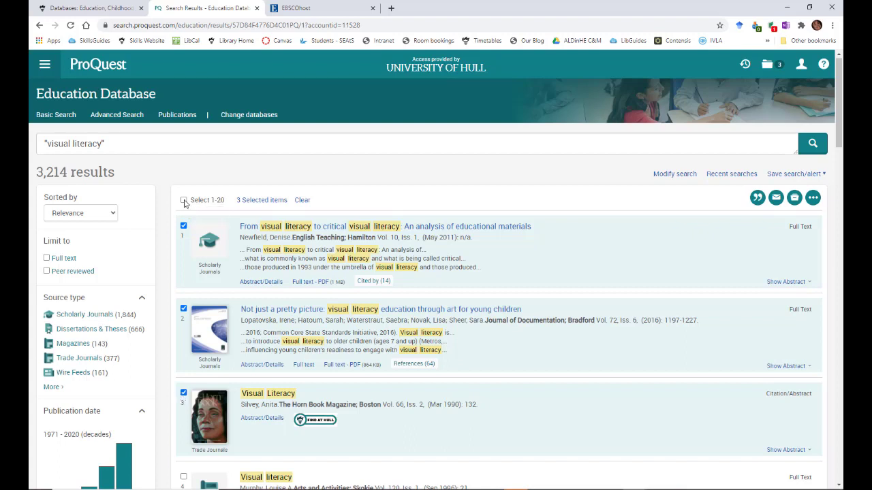
{"action": "left_click", "coordinate": [183, 200]}
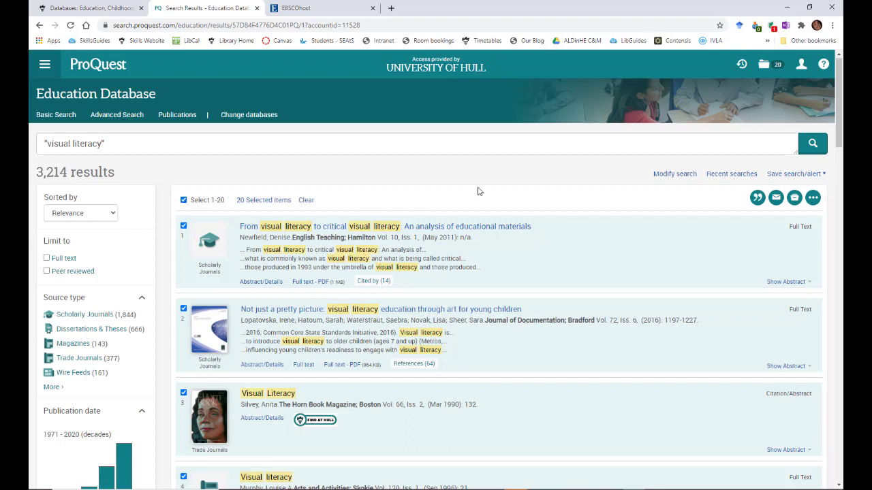
Export the selected ProQuest citations in RIS format, import the downloaded file into EndNote and look through the imported references.
{"action": "left_click", "coordinate": [759, 204]}
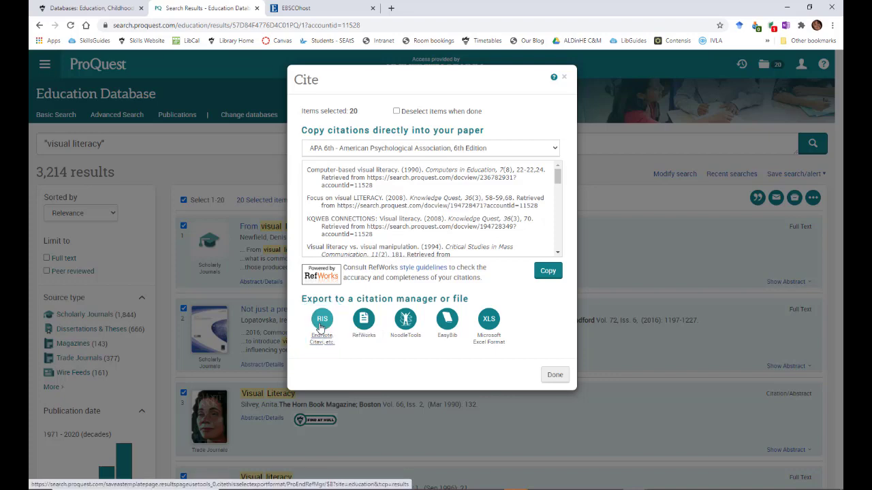
{"action": "left_click", "coordinate": [322, 320]}
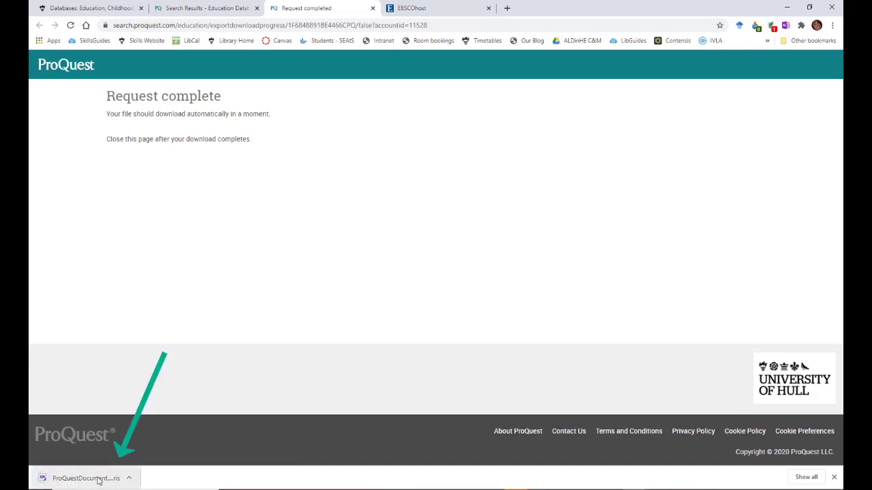
{"action": "left_click", "coordinate": [86, 478]}
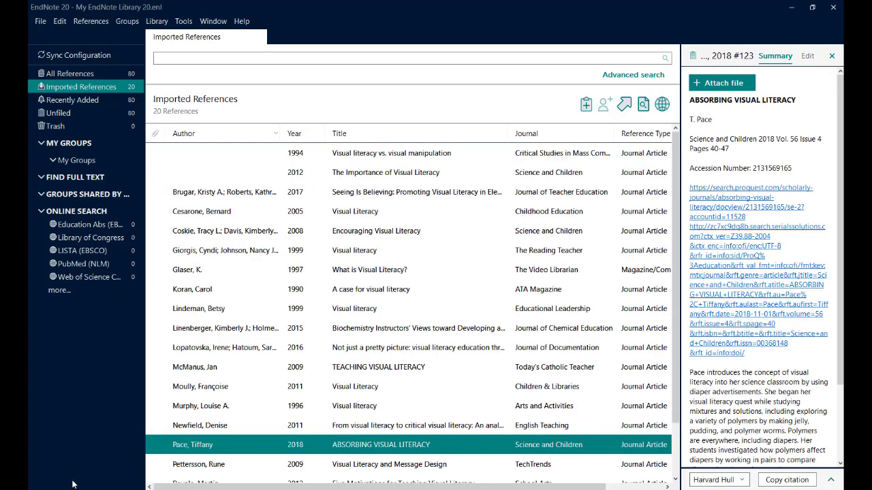
{"action": "scroll", "coordinate": [408, 340], "scroll_direction": "down", "scroll_amount": 1}
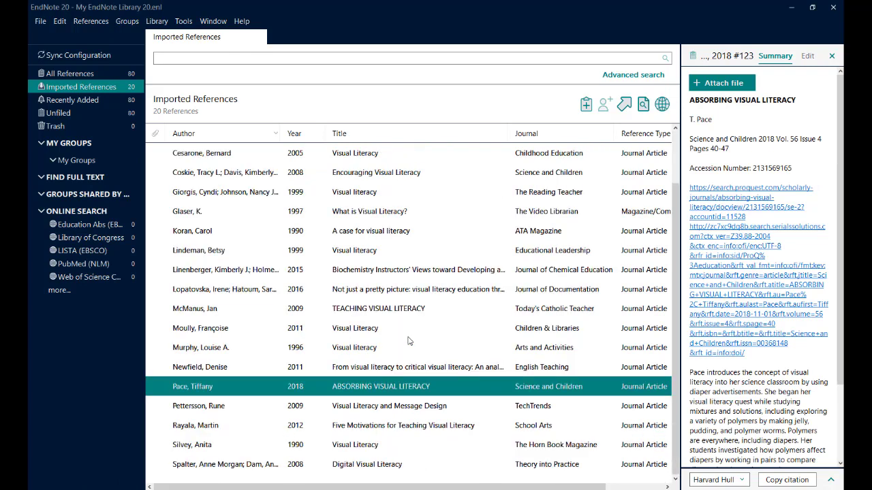
{"action": "scroll", "coordinate": [409, 341], "scroll_direction": "up", "scroll_amount": 1}
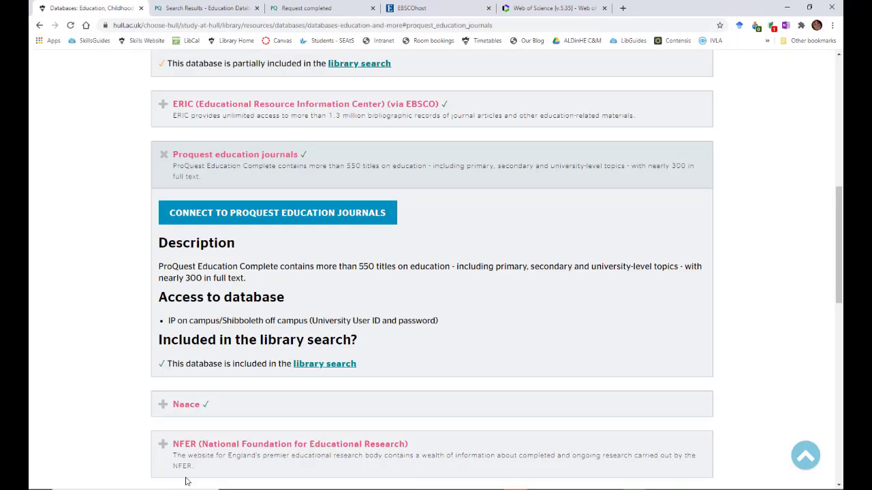
Connect to the Web of Science Core Collection from the library's database list and search the topic "visual literacy" as an exact phrase.
{"action": "scroll", "coordinate": [263, 399], "scroll_direction": "down", "scroll_amount": 3}
{"action": "scroll", "coordinate": [271, 389], "scroll_direction": "down", "scroll_amount": 3}
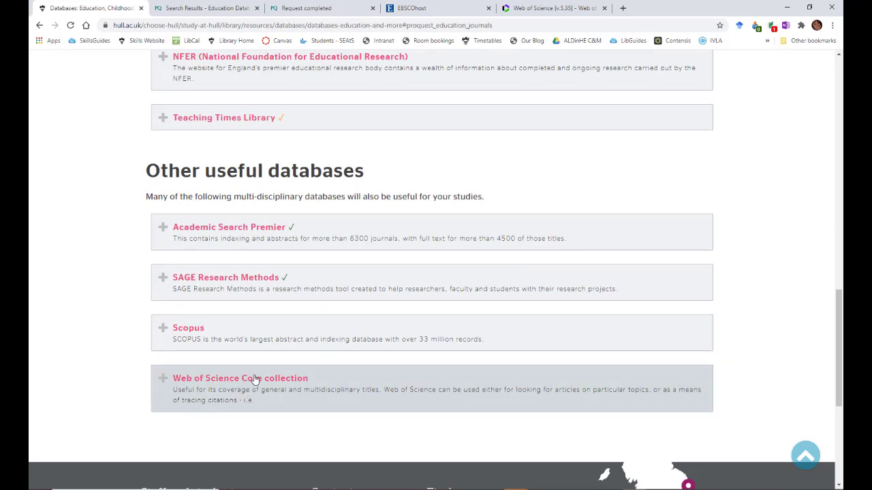
{"action": "left_click", "coordinate": [253, 379]}
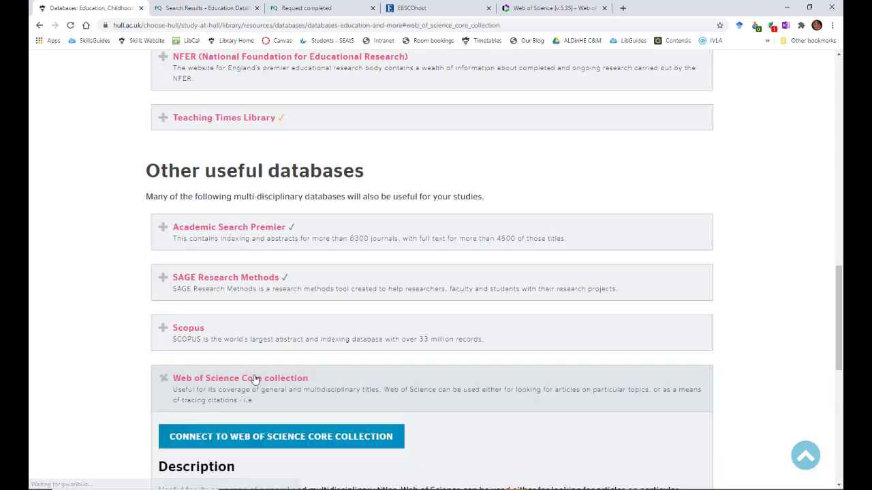
{"action": "left_click", "coordinate": [262, 437]}
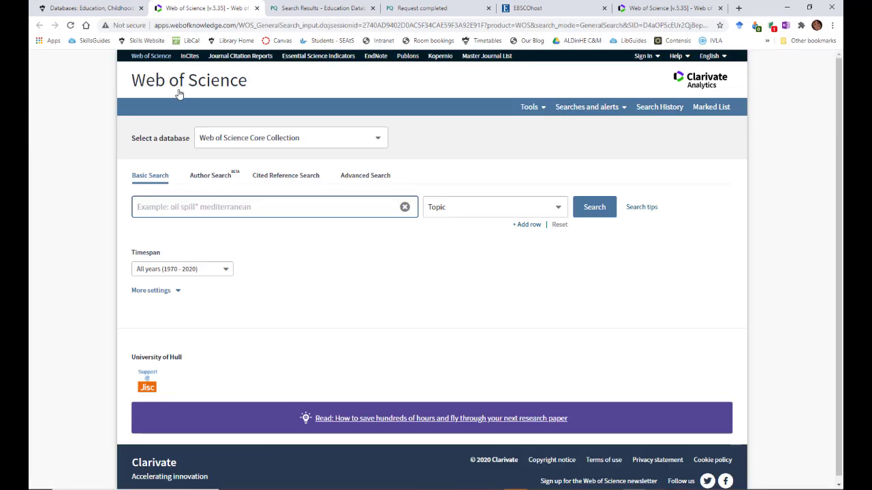
{"action": "left_click", "coordinate": [160, 211]}
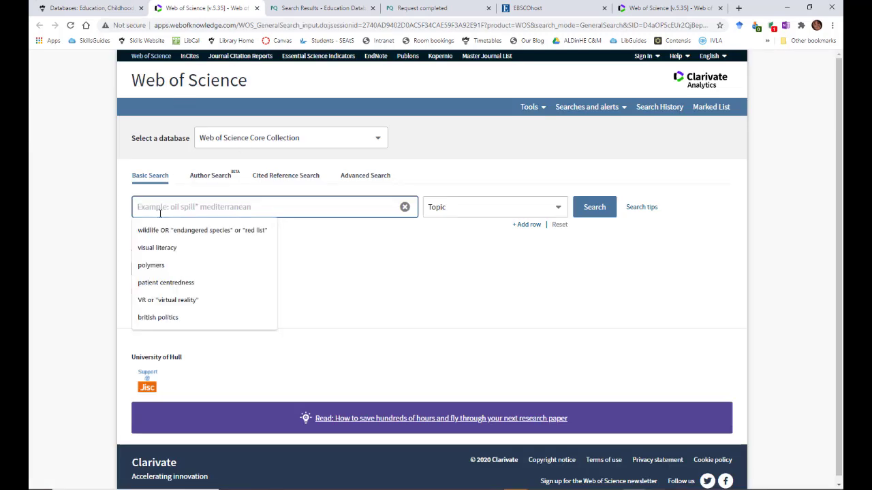
{"action": "type", "text": "\"visual literacy\""}
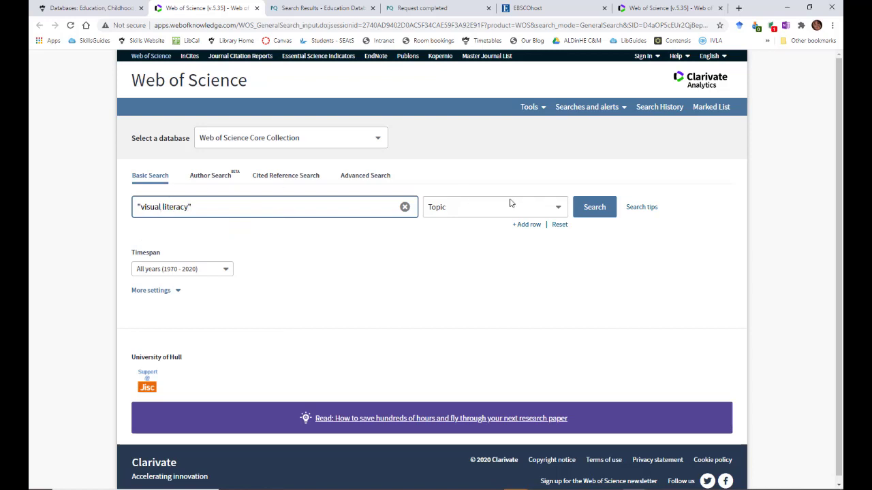
{"action": "left_click", "coordinate": [579, 213]}
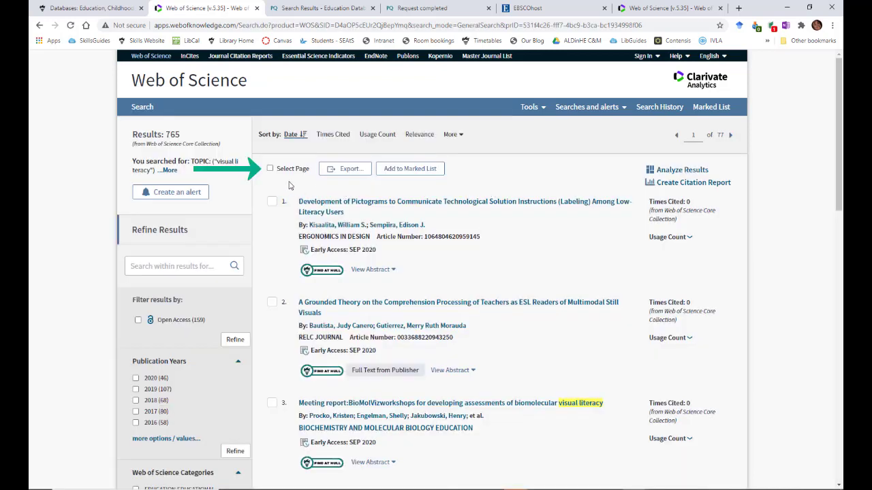
Select the whole results page and export all records on it to EndNote Desktop with author, title, source and abstract.
{"action": "left_click", "coordinate": [270, 169]}
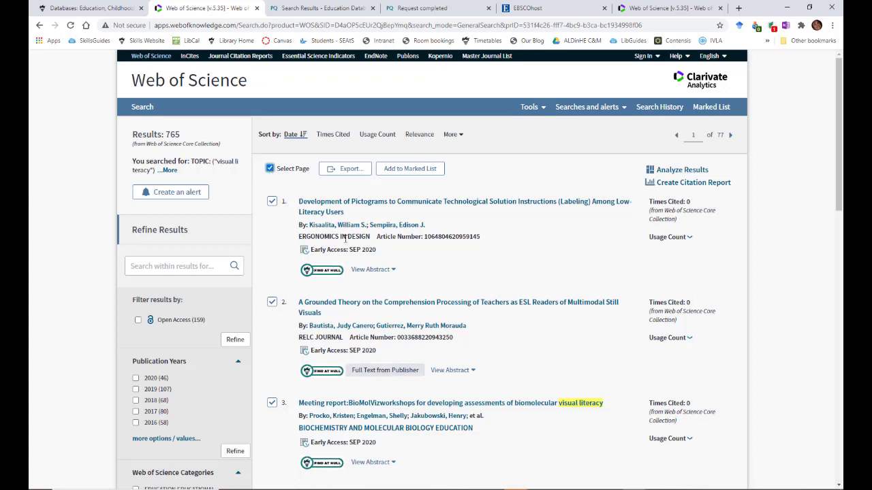
{"action": "left_click", "coordinate": [348, 170]}
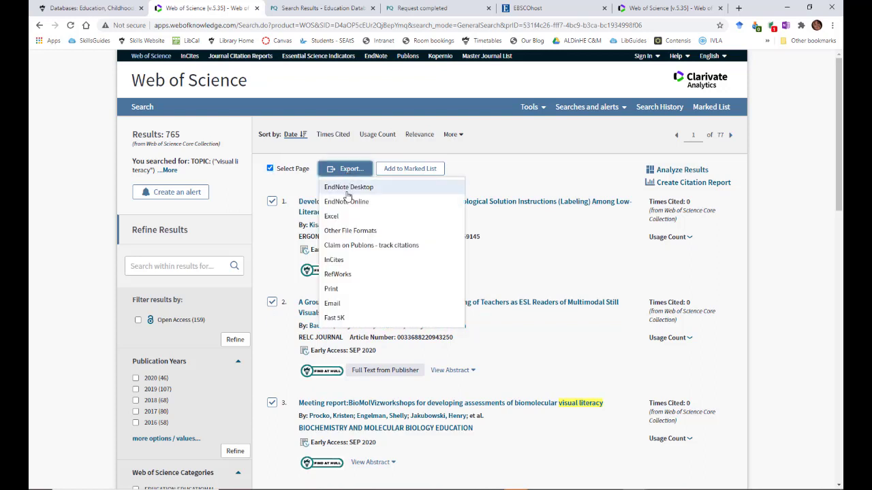
{"action": "left_click", "coordinate": [347, 192]}
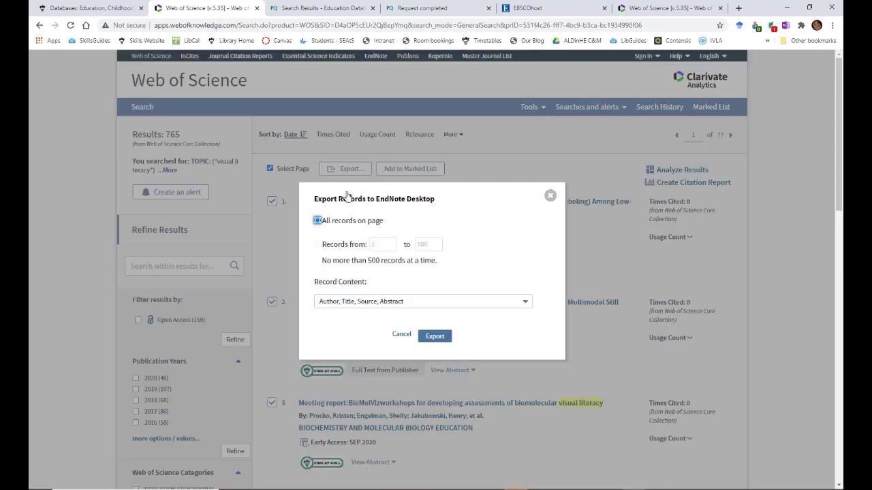
{"action": "left_click", "coordinate": [436, 336]}
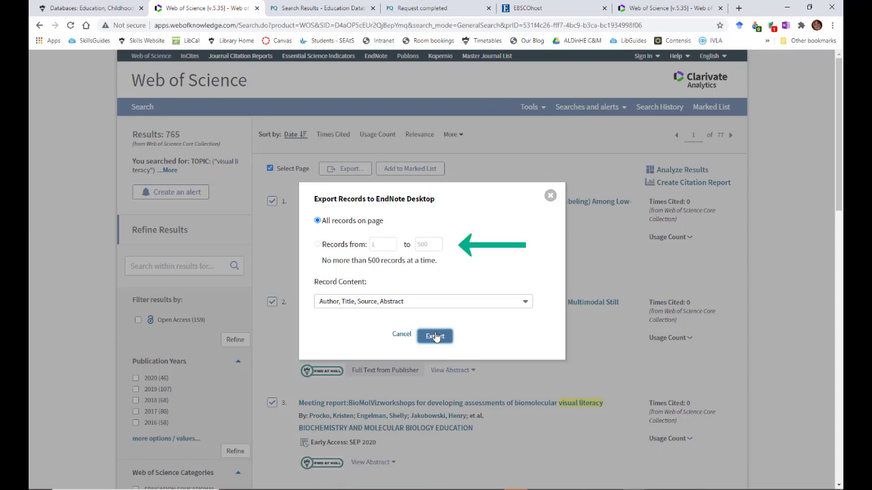
{"action": "left_click", "coordinate": [435, 336]}
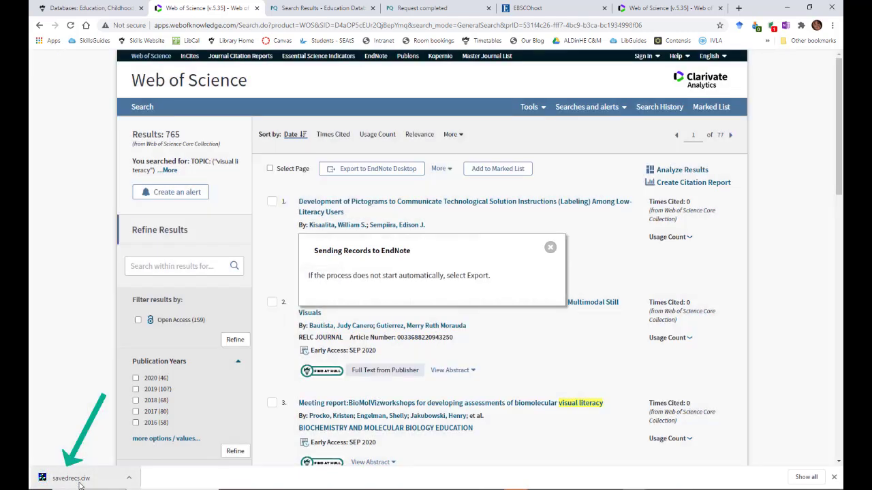
Import the downloaded savedrecs.ciw with EndNote as the destination and check the imported references that lack a year.
{"action": "left_click", "coordinate": [79, 481]}
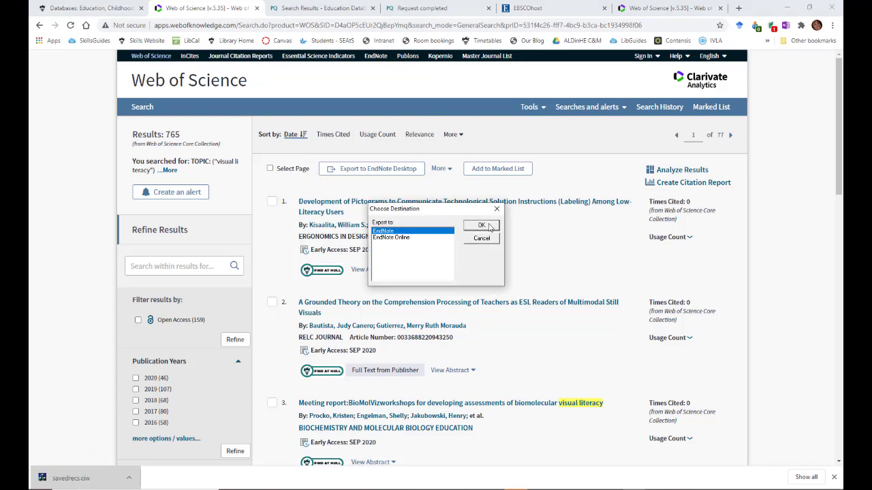
{"action": "left_click", "coordinate": [488, 228]}
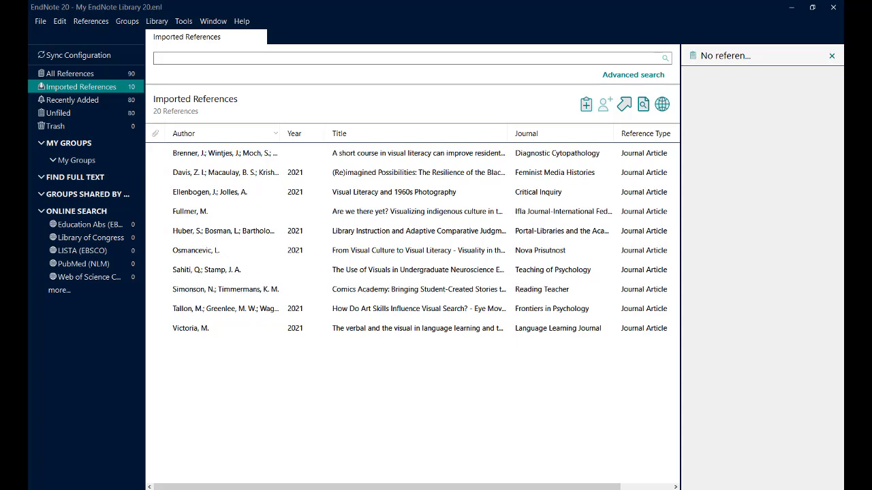
{"action": "left_click", "coordinate": [306, 214]}
{"action": "left_click", "coordinate": [296, 271]}
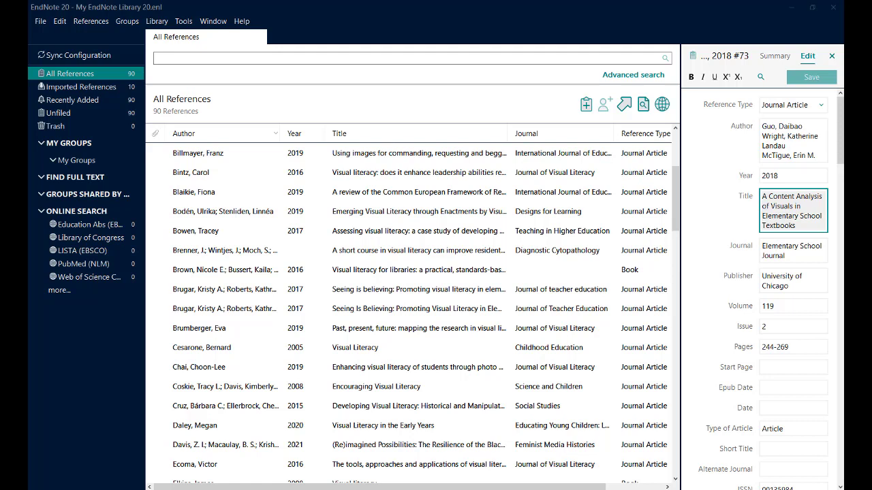
Find duplicates among all references and keep record #72 of the "Seeing is believing: Promoting visual literacy in elementary social studies" pair.
{"action": "left_click", "coordinate": [157, 21]}
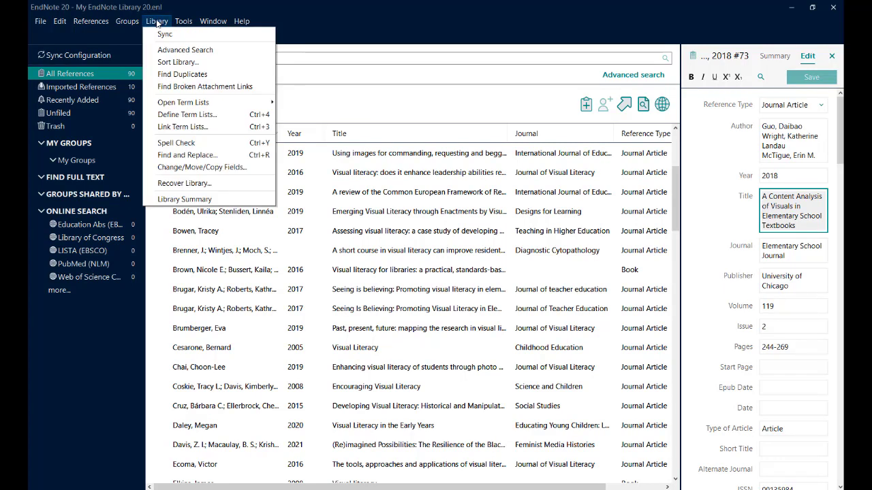
{"action": "left_click", "coordinate": [166, 75]}
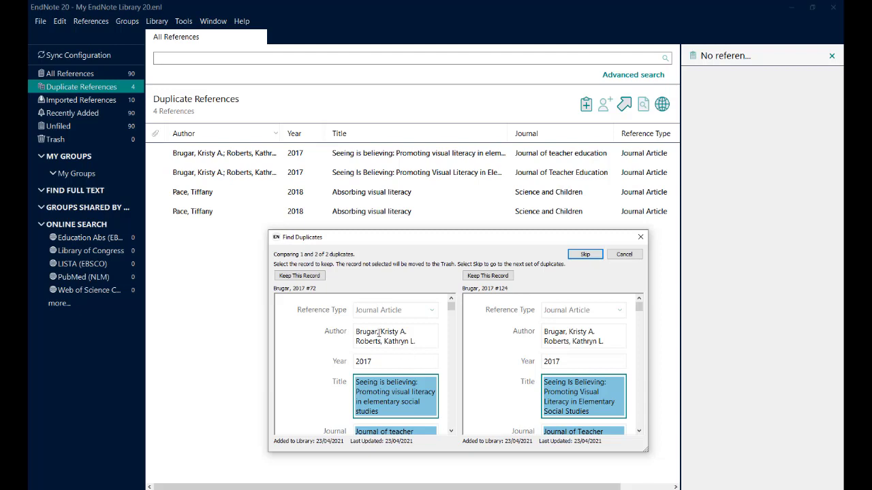
{"action": "scroll", "coordinate": [405, 352], "scroll_direction": "down", "scroll_amount": 1}
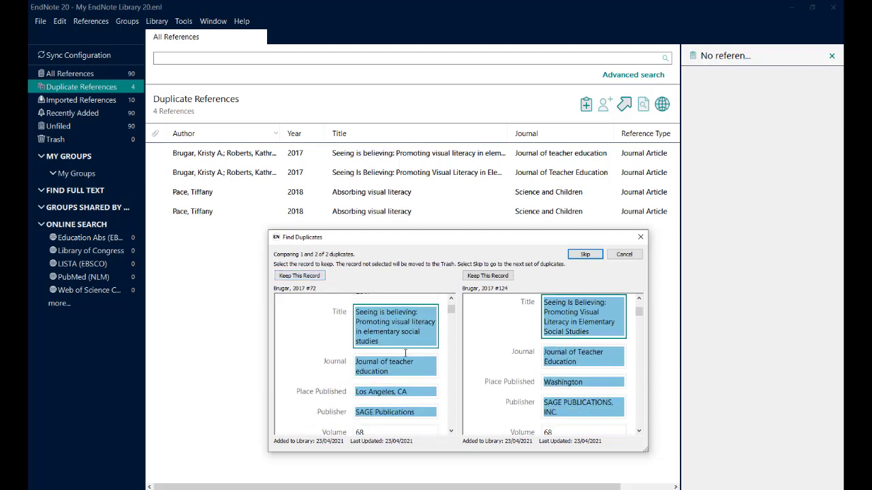
{"action": "scroll", "coordinate": [405, 352], "scroll_direction": "up", "scroll_amount": 1}
{"action": "left_click", "coordinate": [300, 275]}
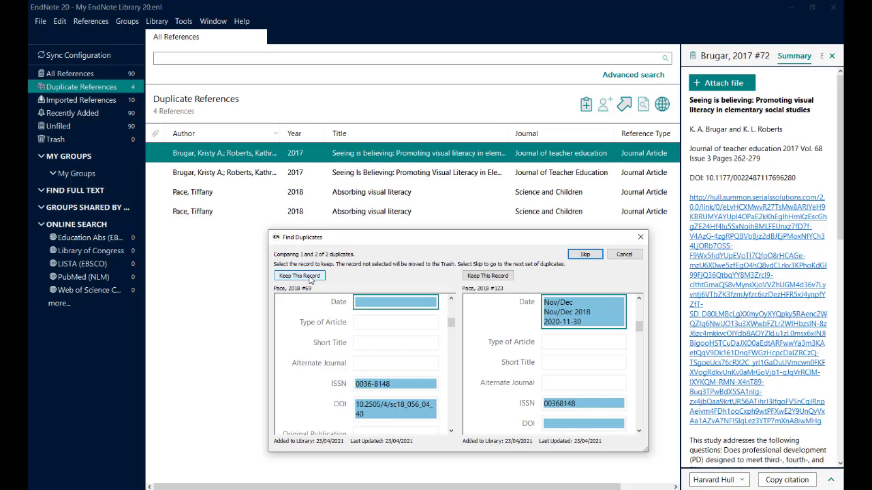
Compare the volume, issue, pages and date of the two "Absorbing visual literacy" duplicates and keep record #69.
{"action": "scroll", "coordinate": [572, 376], "scroll_direction": "up", "scroll_amount": 1}
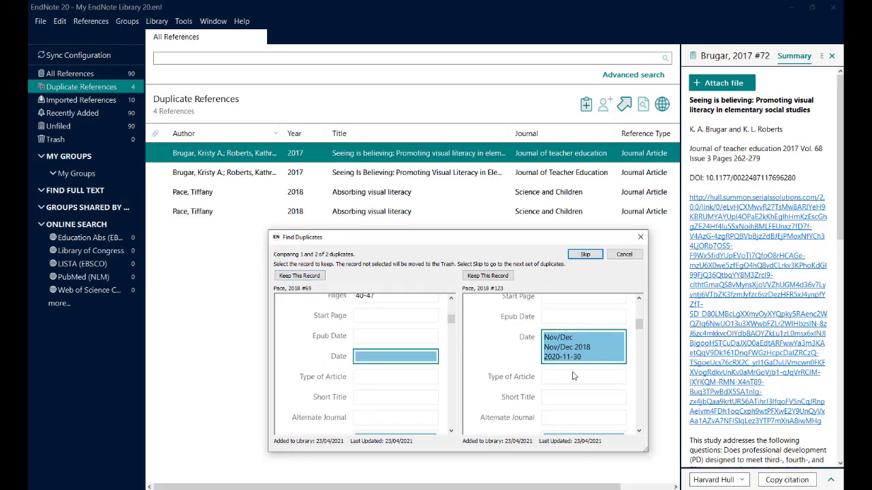
{"action": "scroll", "coordinate": [572, 376], "scroll_direction": "up", "scroll_amount": 5}
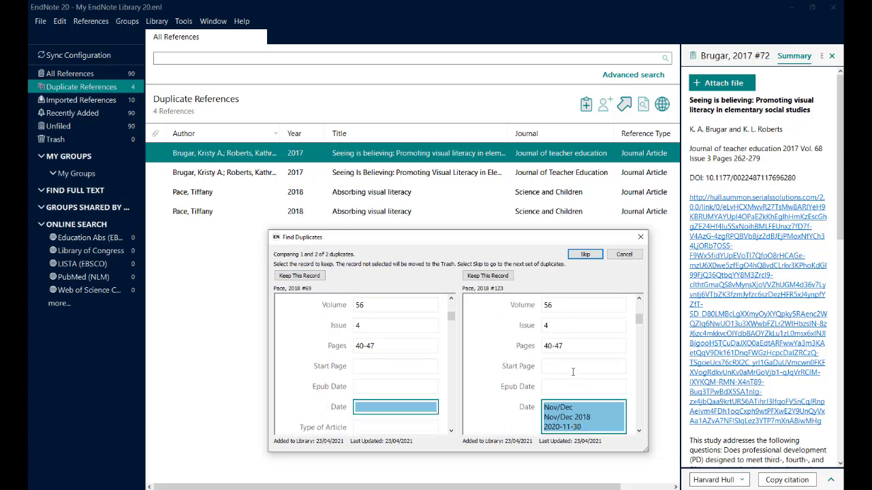
{"action": "left_click", "coordinate": [300, 276]}
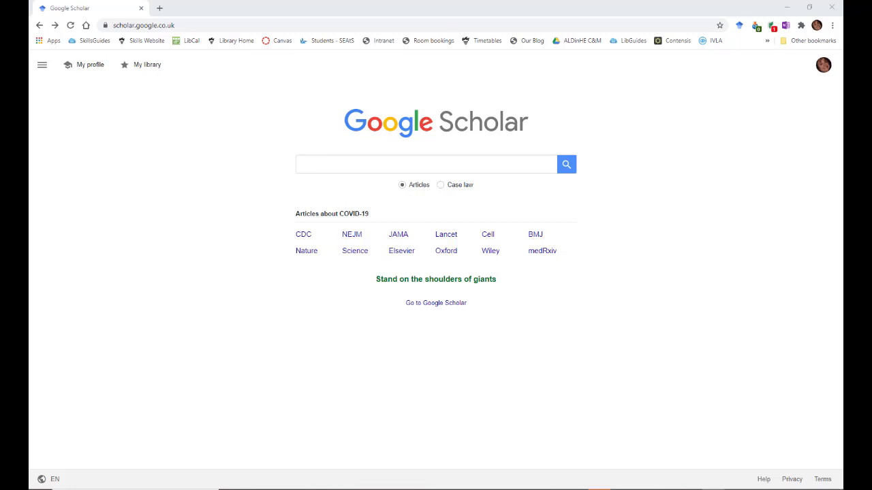
Search Google Scholar for the 2007 article "A natural visual mind: The art and science of visual literacy" using its author, year and title.
{"action": "left_click", "coordinate": [311, 162]}
{"action": "type", "text": "D. M. (2007) A natural visual mind: The art and science of visual literacy."}
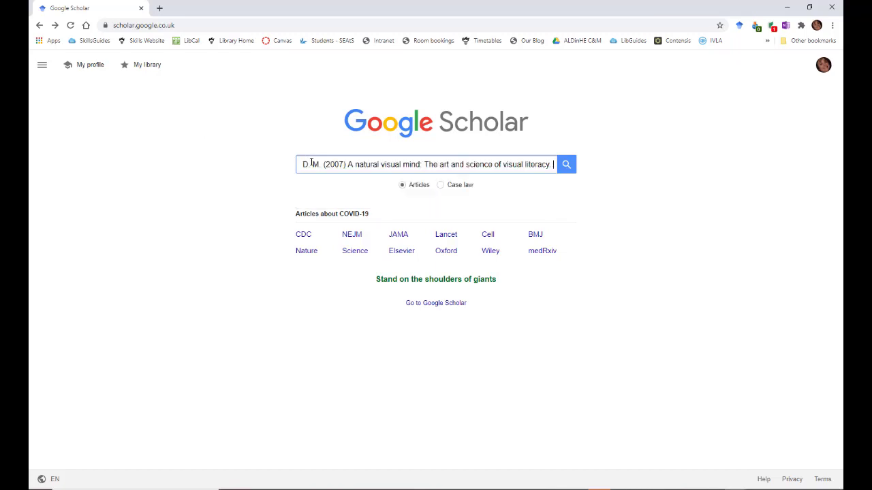
{"action": "left_click", "coordinate": [565, 169]}
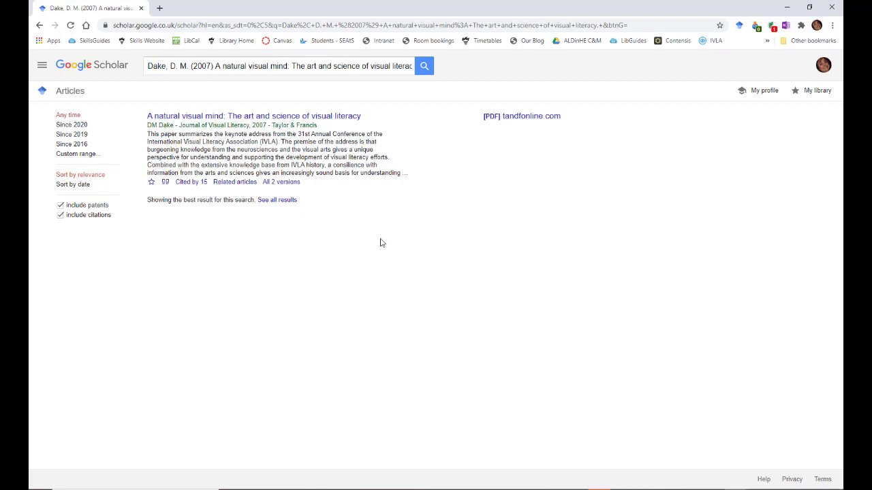
Export the article's citation in EndNote format, import scholar (23).enw into the EndNote library and open the imported reference's editable details.
{"action": "left_click", "coordinate": [165, 182]}
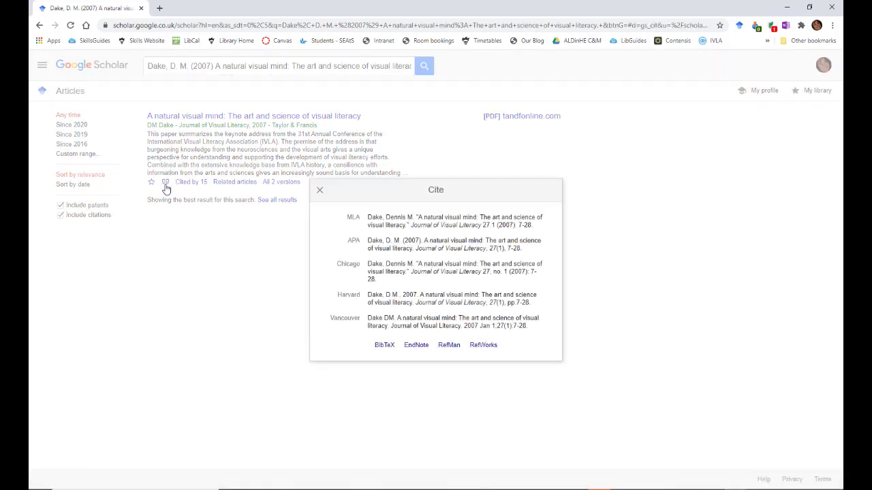
{"action": "left_click", "coordinate": [416, 345]}
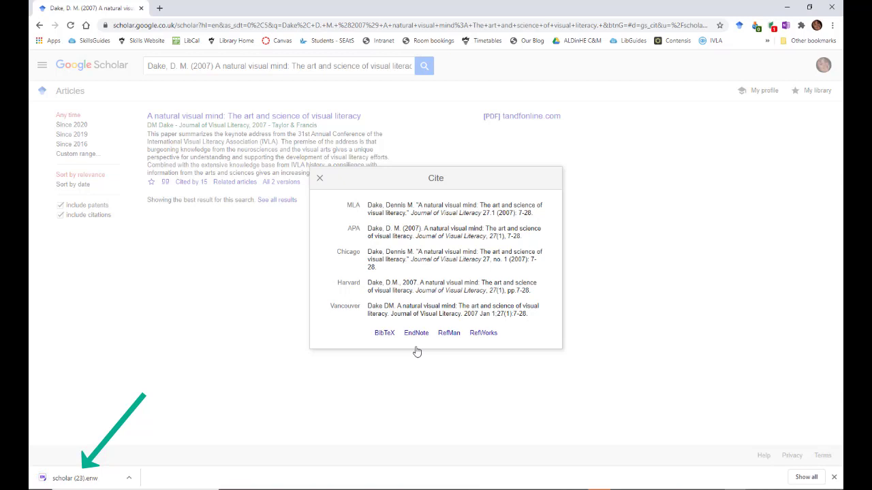
{"action": "left_click", "coordinate": [75, 478]}
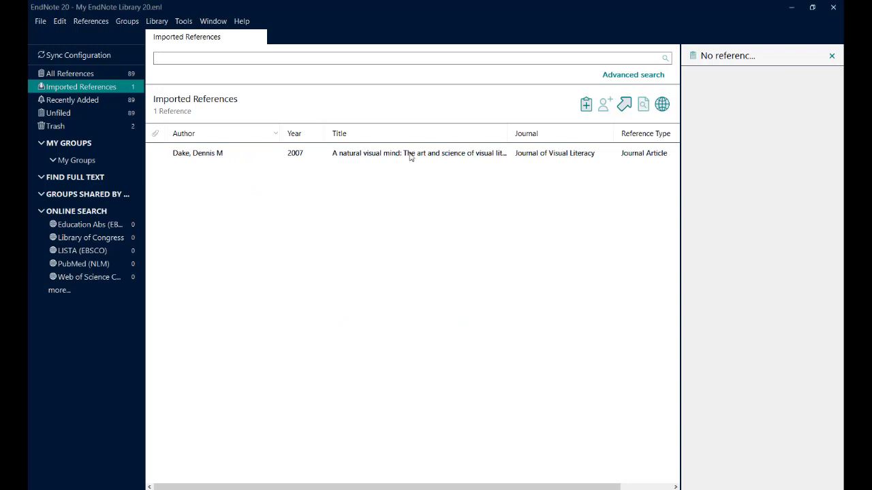
{"action": "left_click", "coordinate": [410, 156]}
{"action": "left_click", "coordinate": [817, 62]}
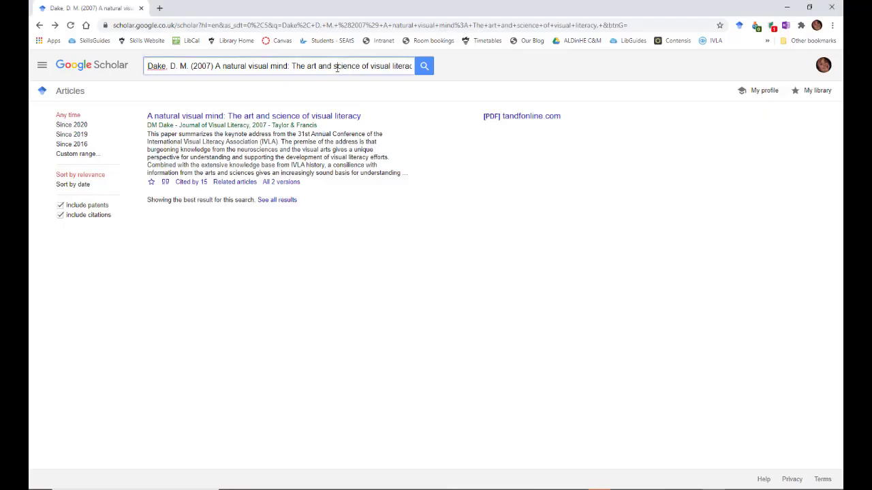
Return to Google Scholar and replace the query with the author, year 1973 and title of the book "A primer of visual literacy".
{"action": "triple_click", "coordinate": [337, 66]}
{"action": "key", "text": "BackSpace"}
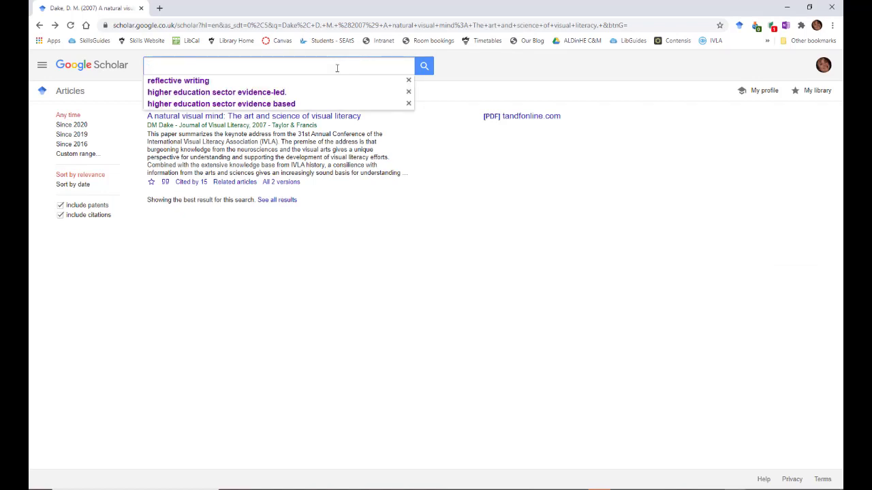
{"action": "type", "text": "Dondis, D. A. (1973) A primer of visual literacy"}
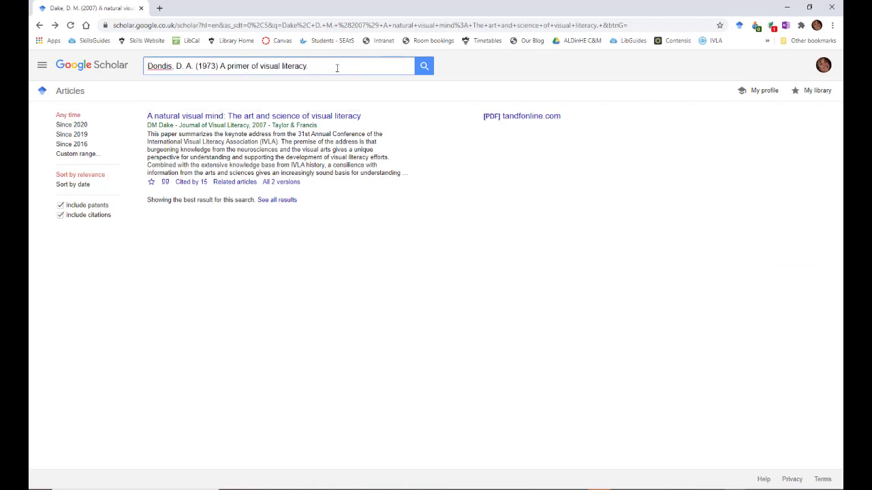
{"action": "key", "text": "Return"}
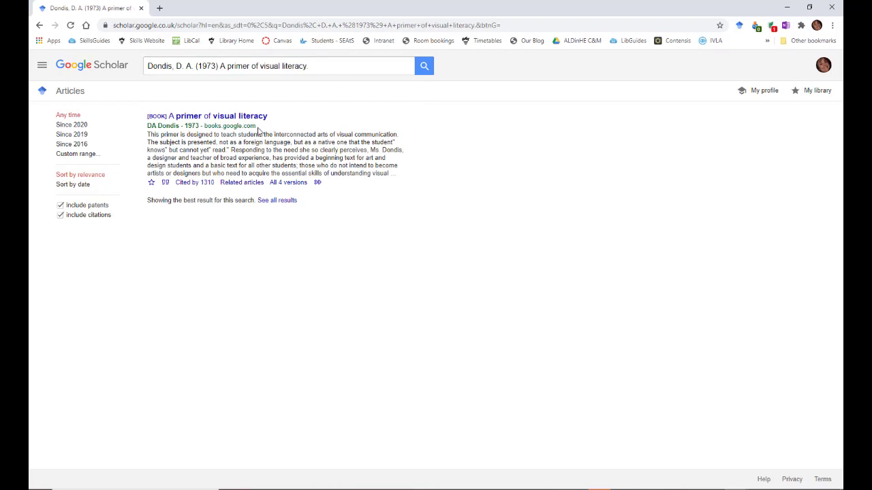
Export the book's citation in EndNote format and import the downloaded scholar (24).enw into the EndNote library.
{"action": "left_click", "coordinate": [165, 183]}
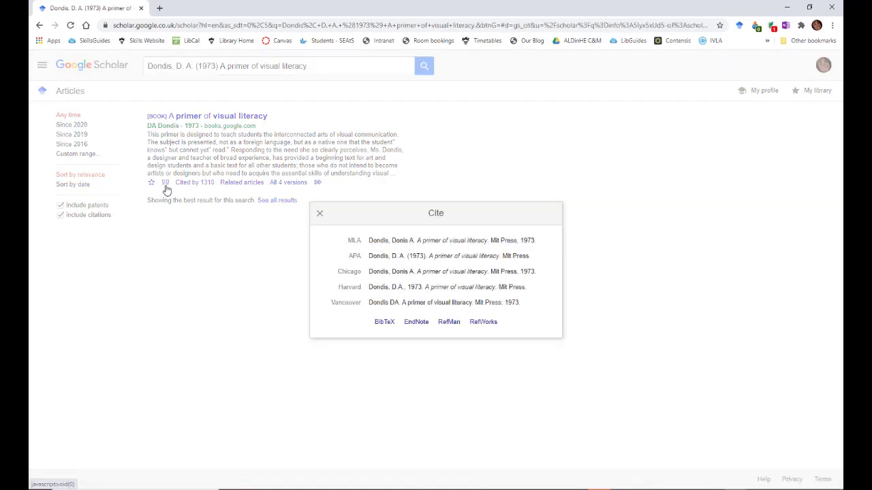
{"action": "left_click", "coordinate": [420, 324]}
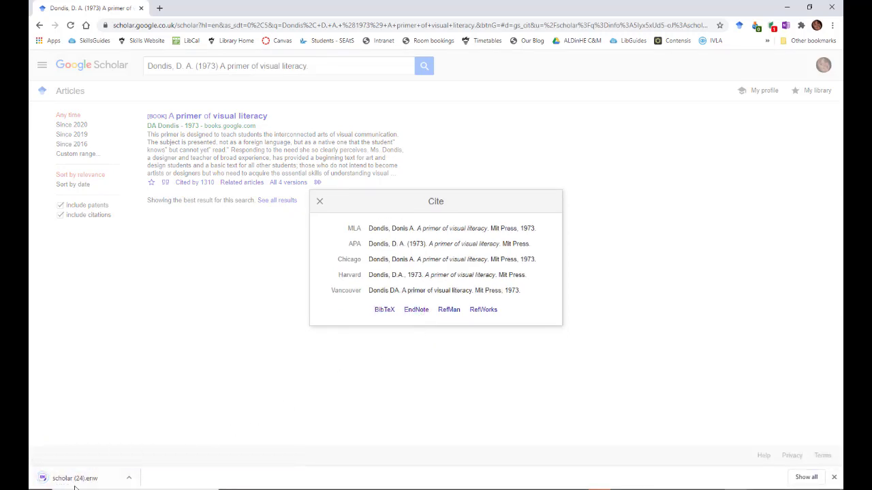
{"action": "left_click", "coordinate": [75, 478]}
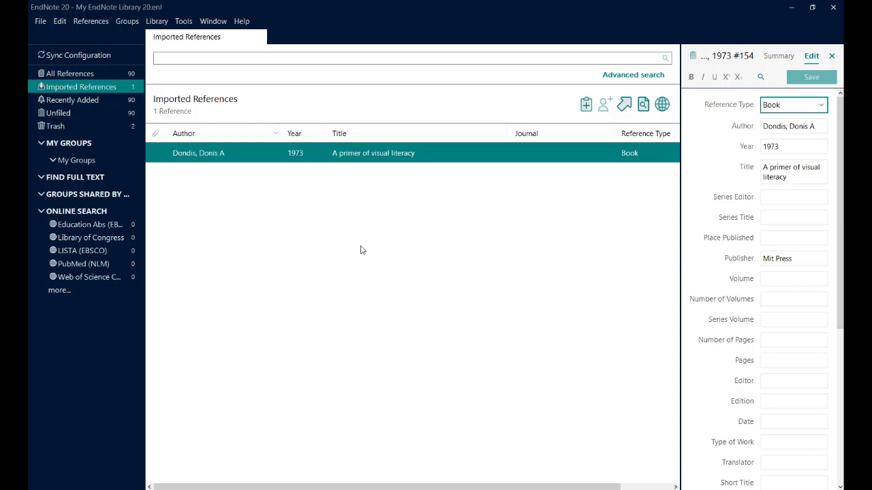
Correct the book record's publisher to "MIT Press" and enter "Cambridge MA" as the place published.
{"action": "double_click", "coordinate": [773, 260]}
{"action": "type", "text": "MIT"}
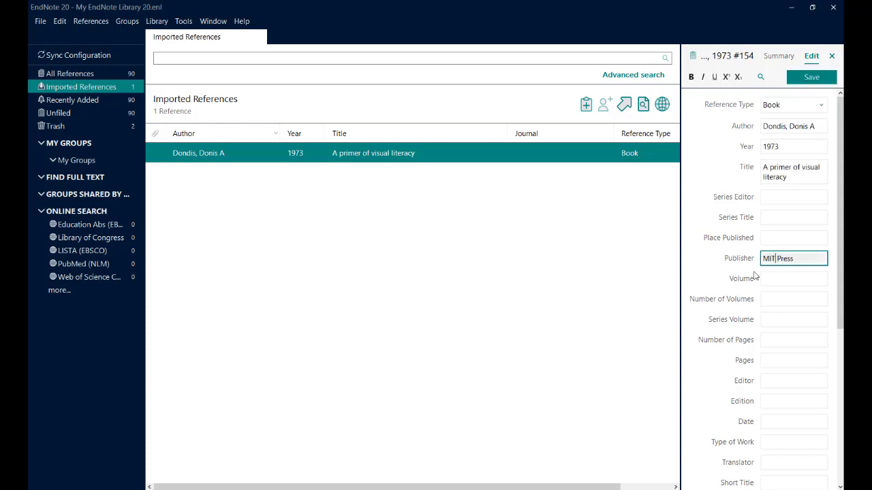
{"action": "left_click", "coordinate": [774, 240]}
{"action": "type", "text": "Camb"}
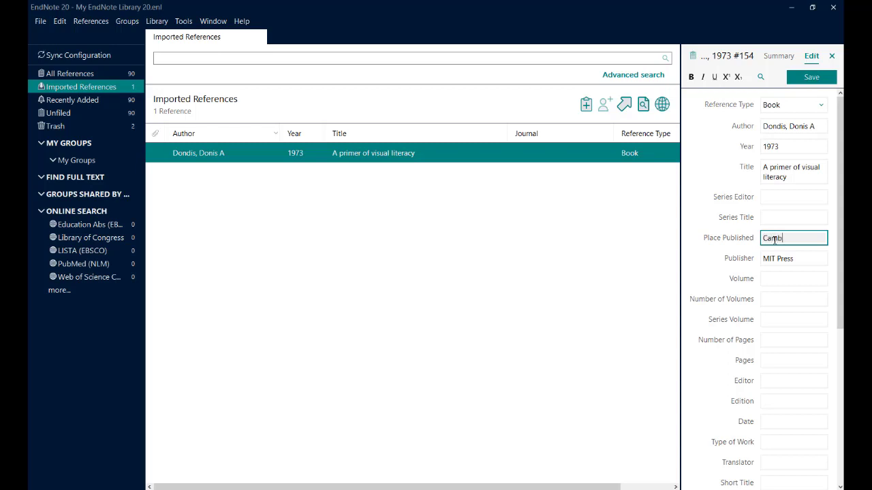
{"action": "type", "text": "ridge MA"}
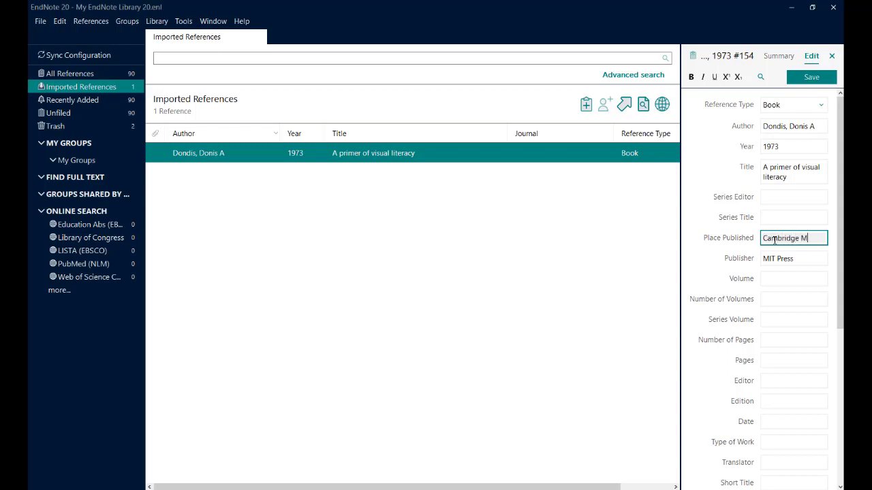